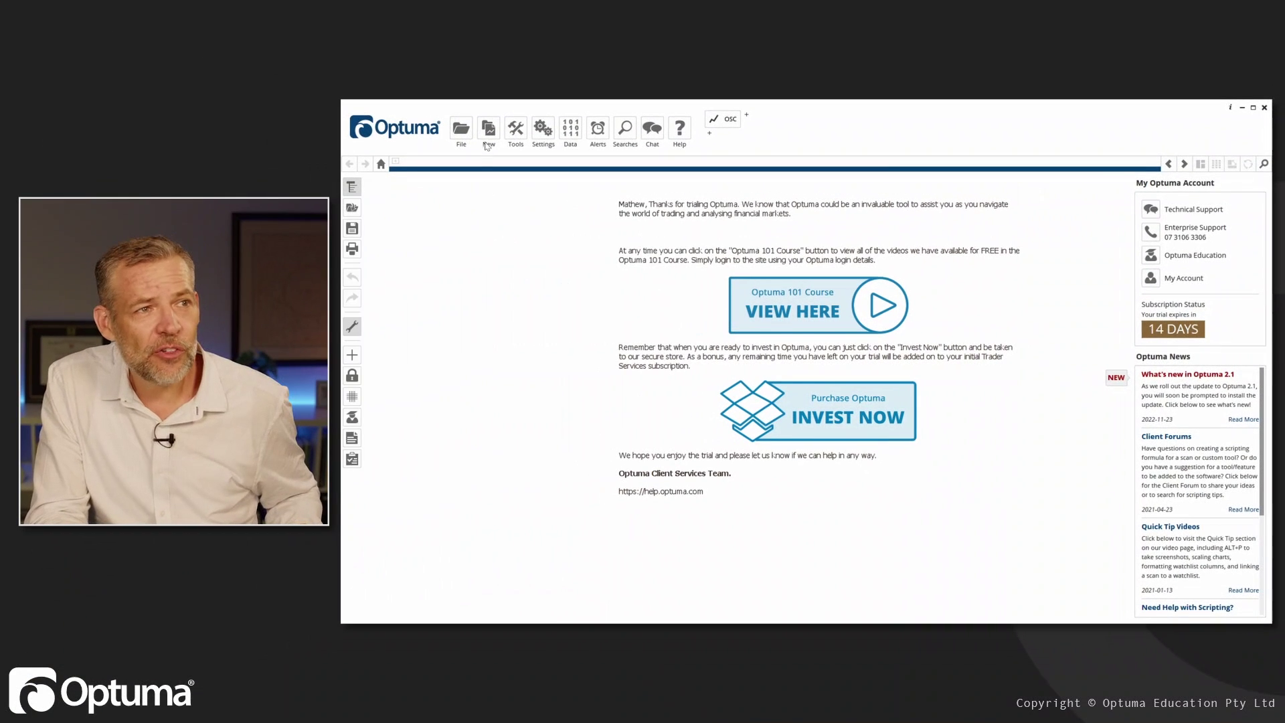
# Step: Create a new watch list from the North American NASDAQ 100 symbol list
pyautogui.click(394, 99)
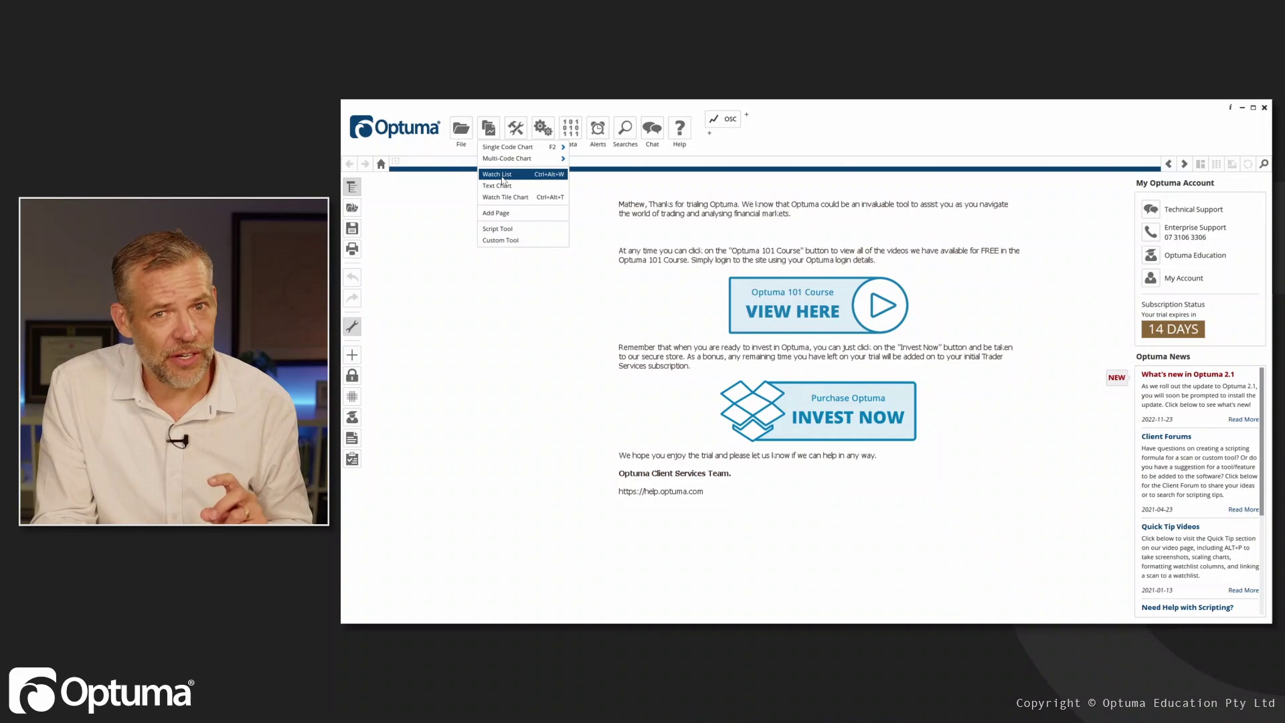
pyautogui.click(592, 242)
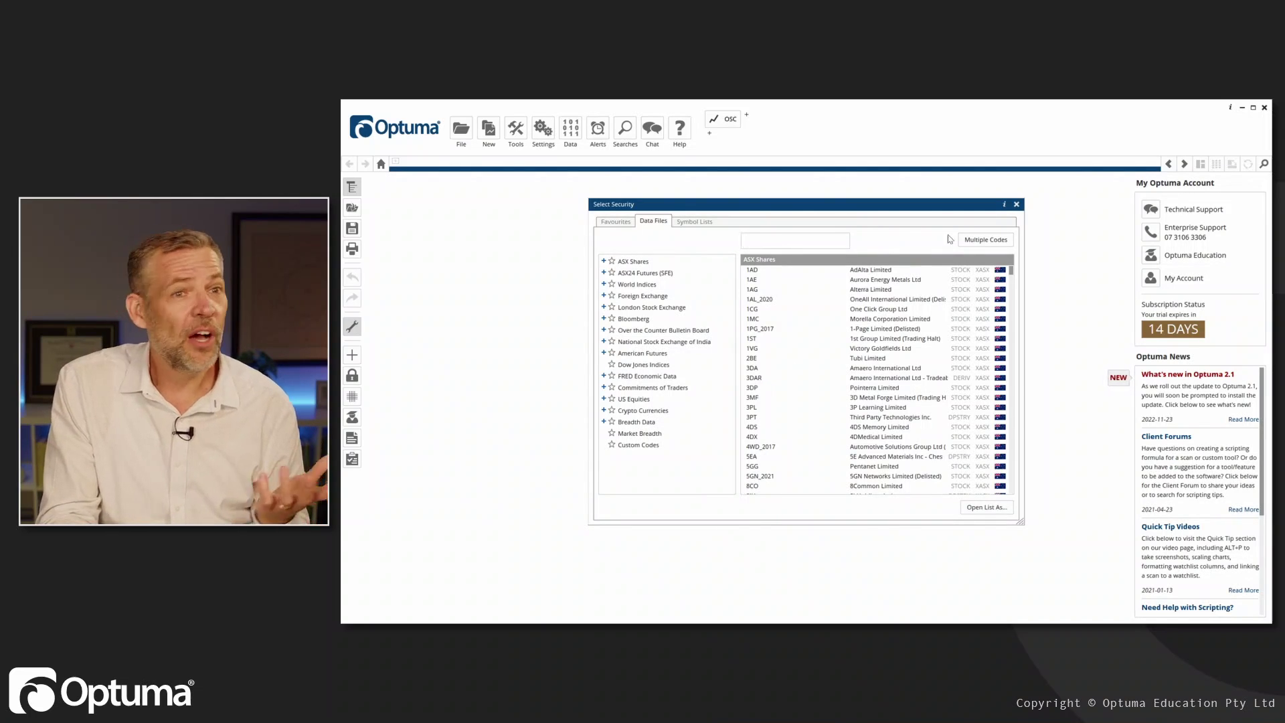
pyautogui.click(991, 241)
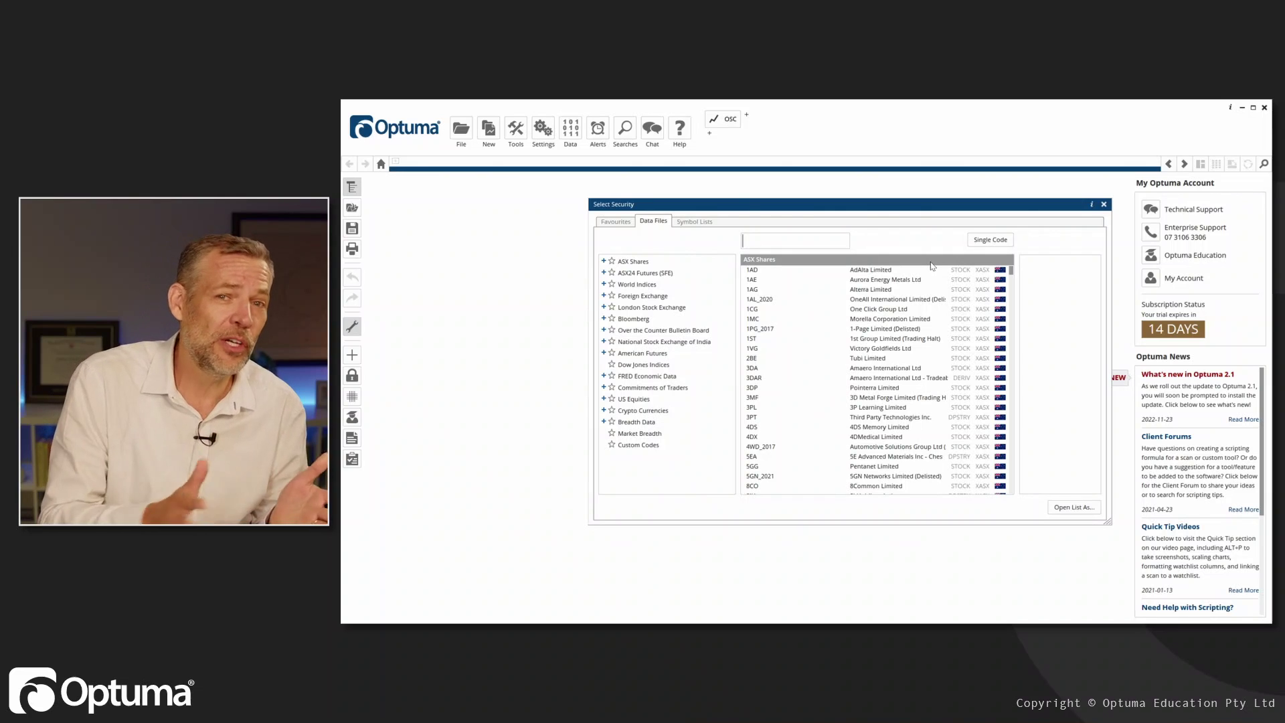
pyautogui.click(991, 240)
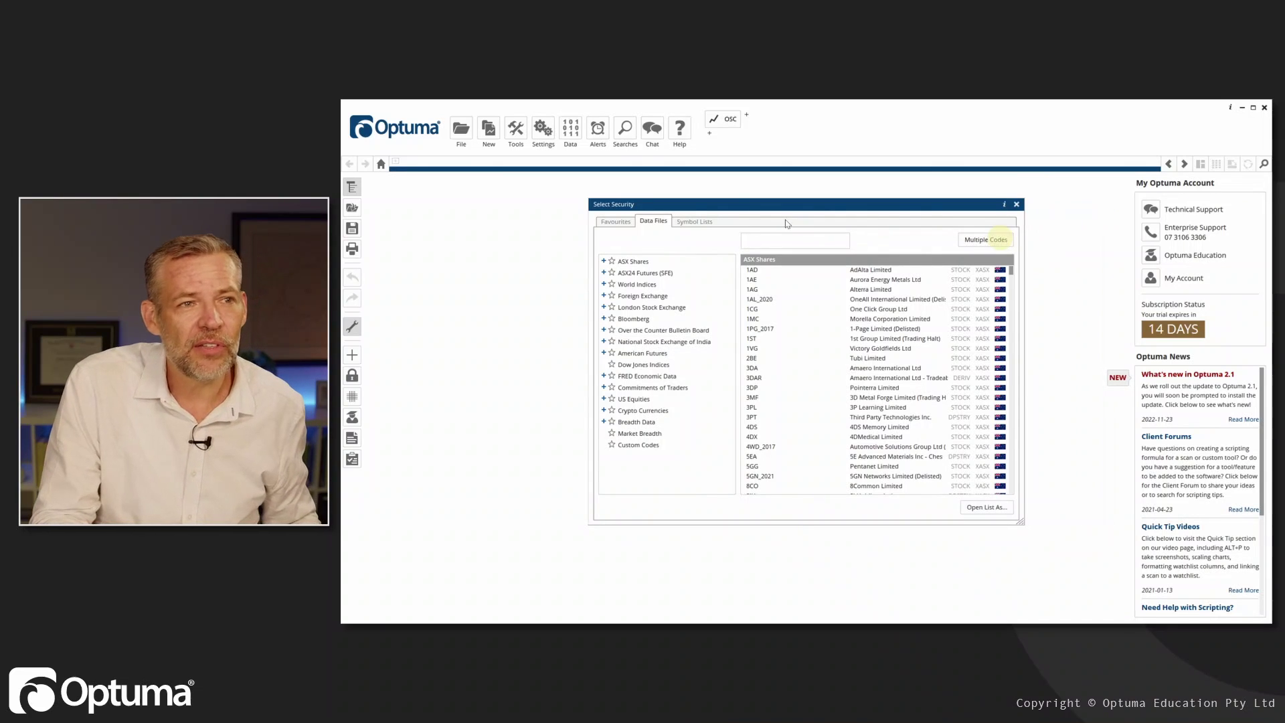
pyautogui.click(697, 225)
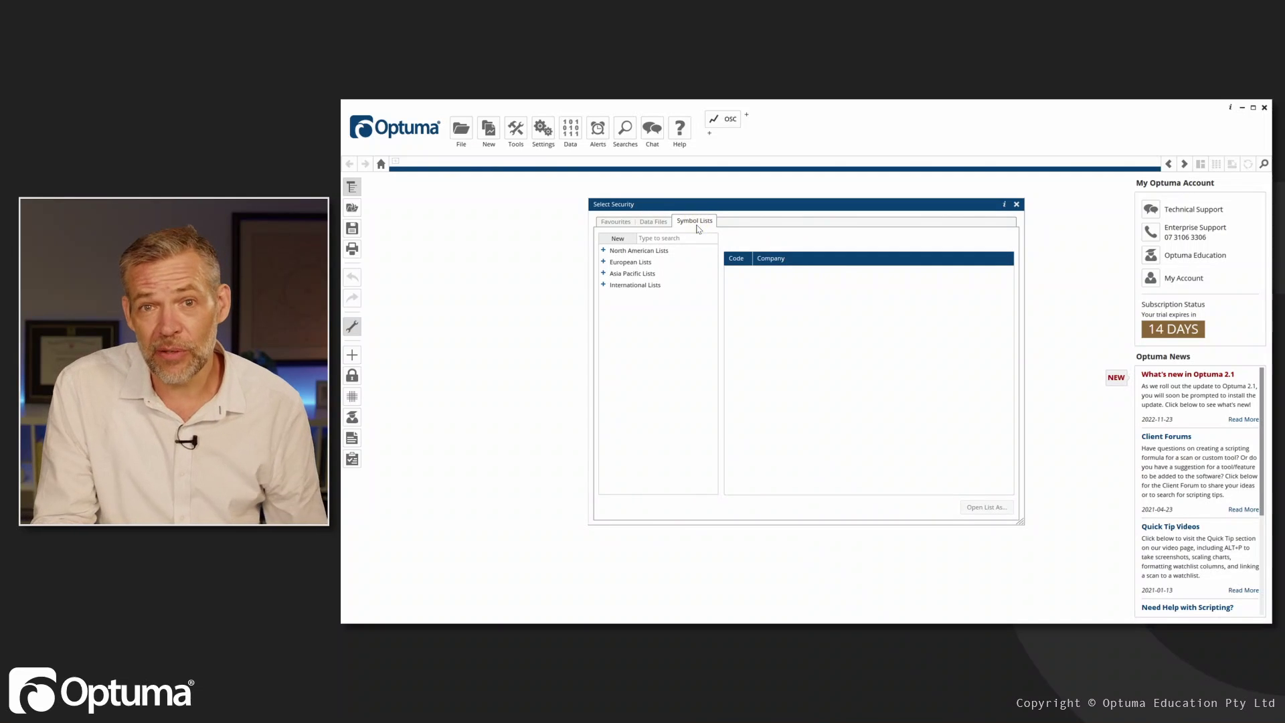
pyautogui.click(603, 251)
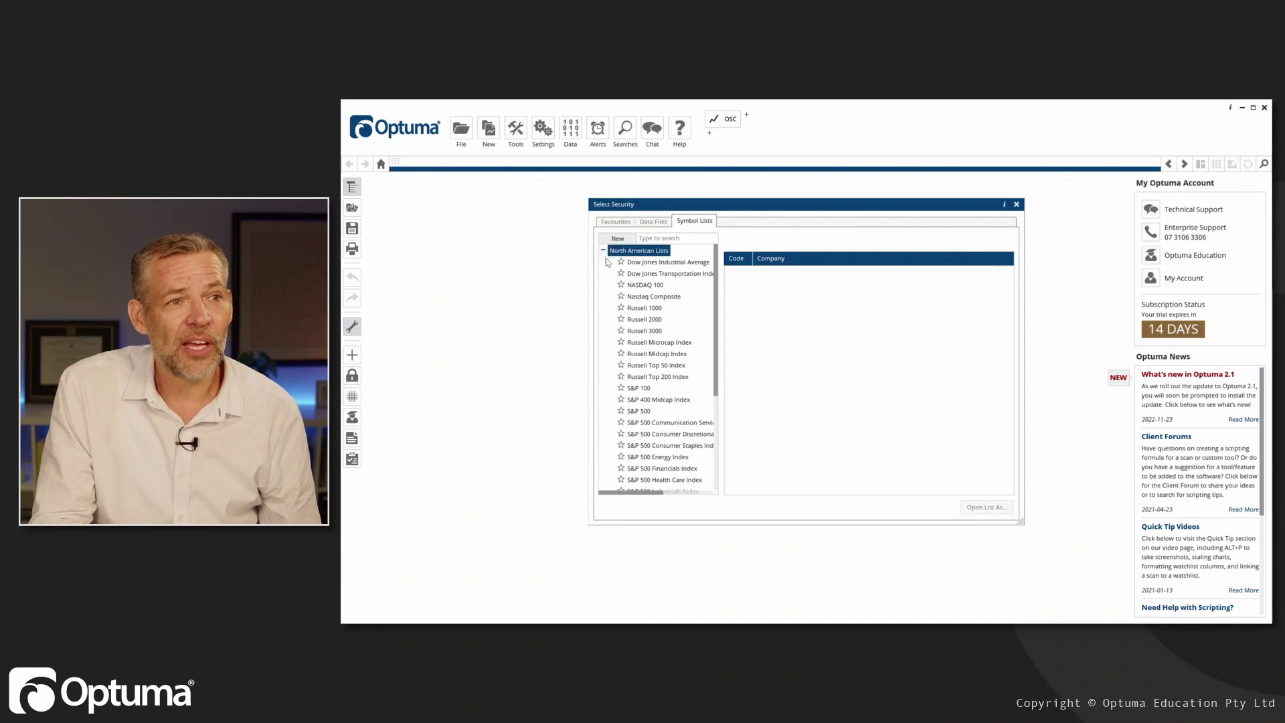
pyautogui.click(644, 286)
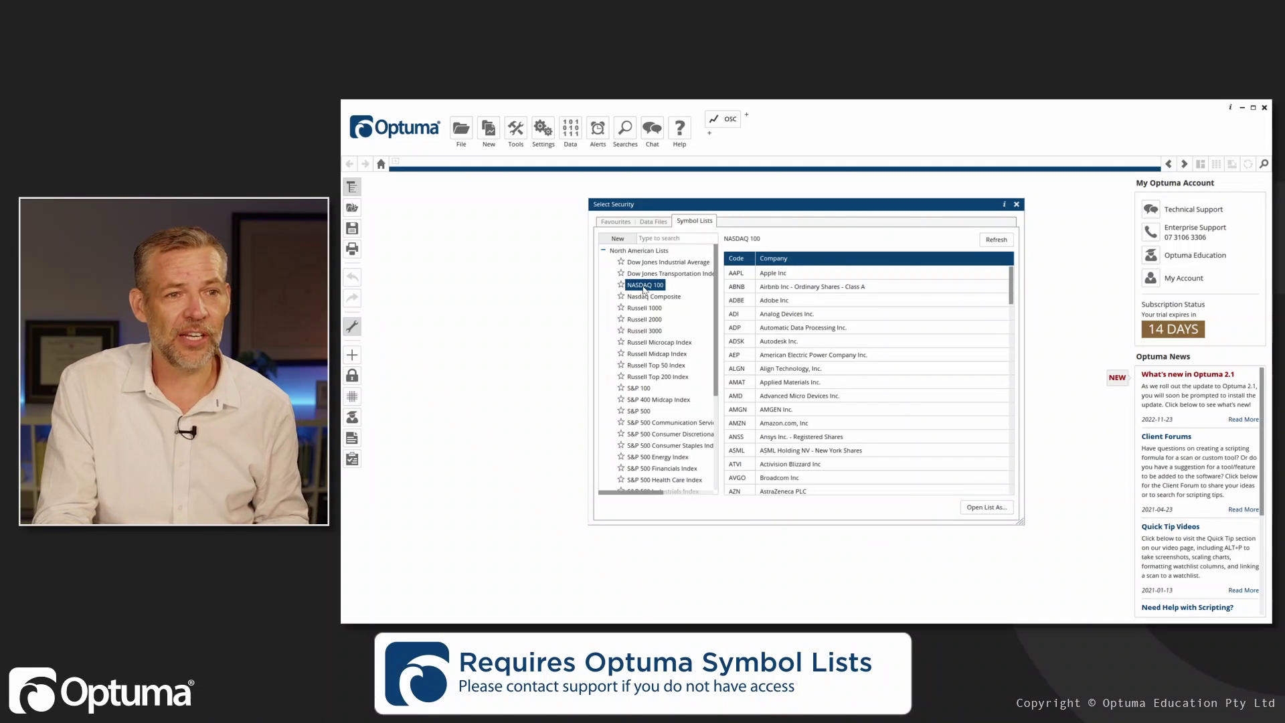
pyautogui.click(982, 508)
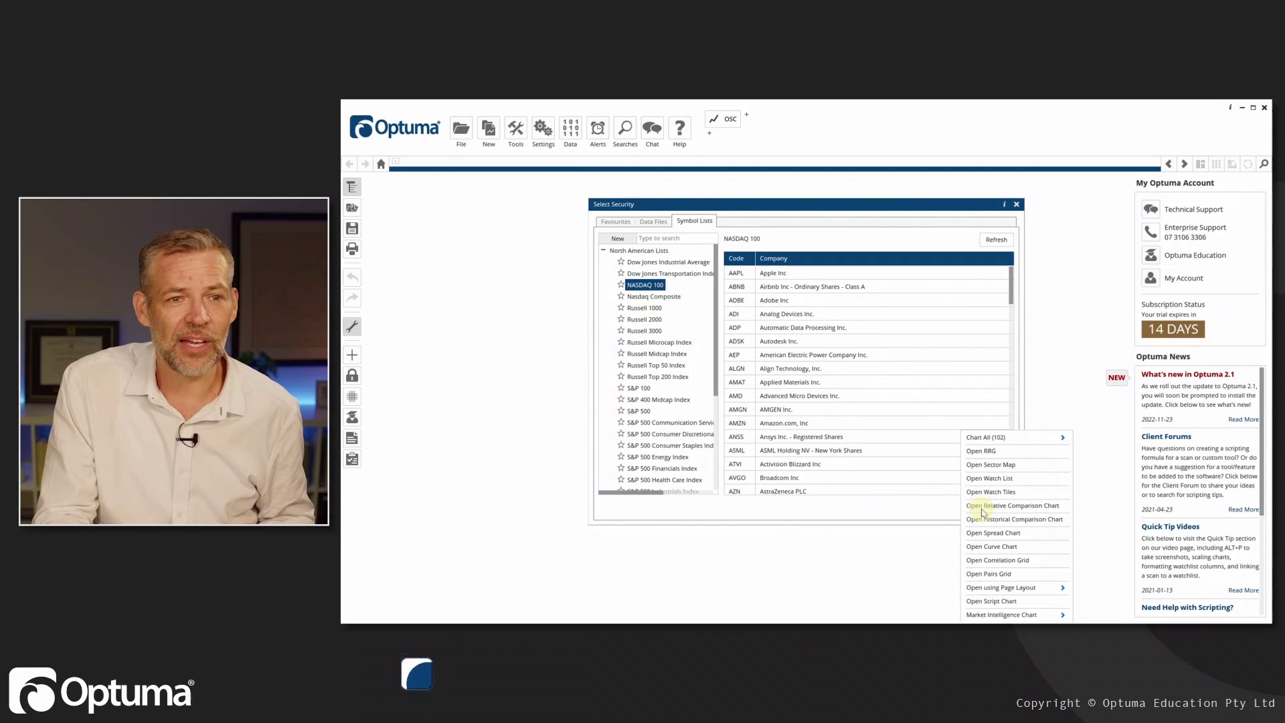
pyautogui.click(1011, 479)
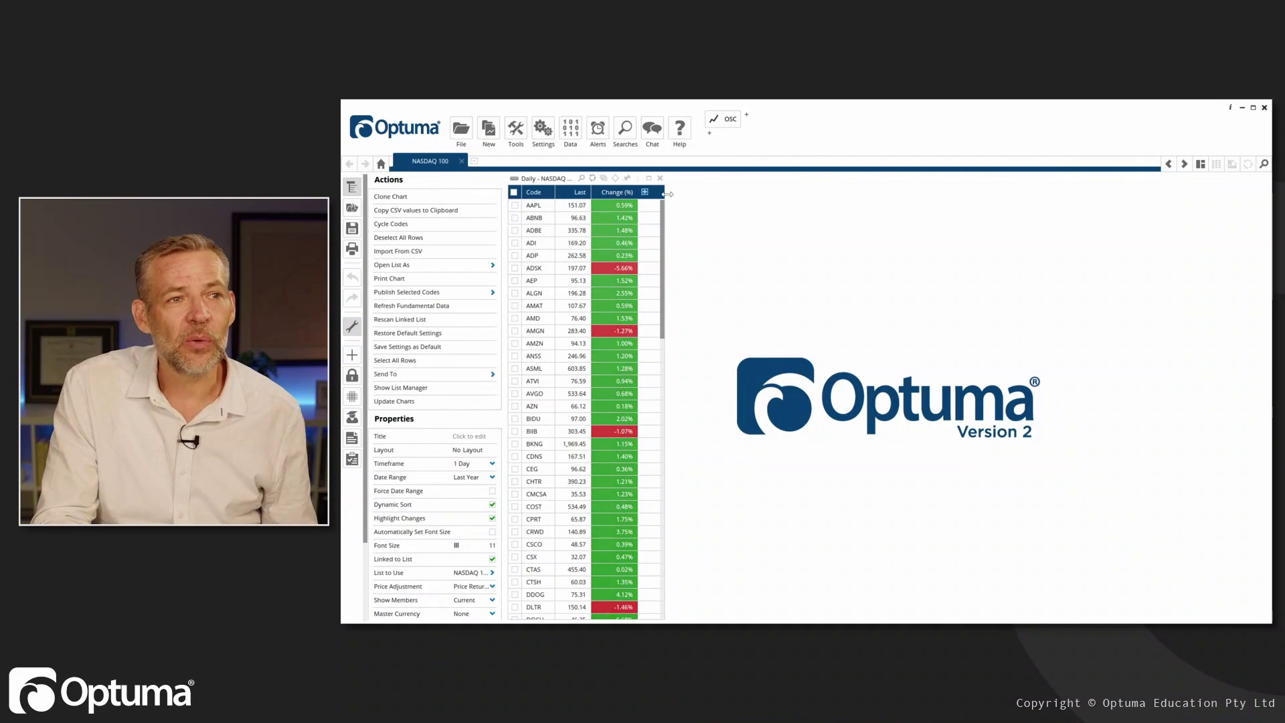
pyautogui.moveTo(666, 192); pyautogui.dragTo(732, 192)
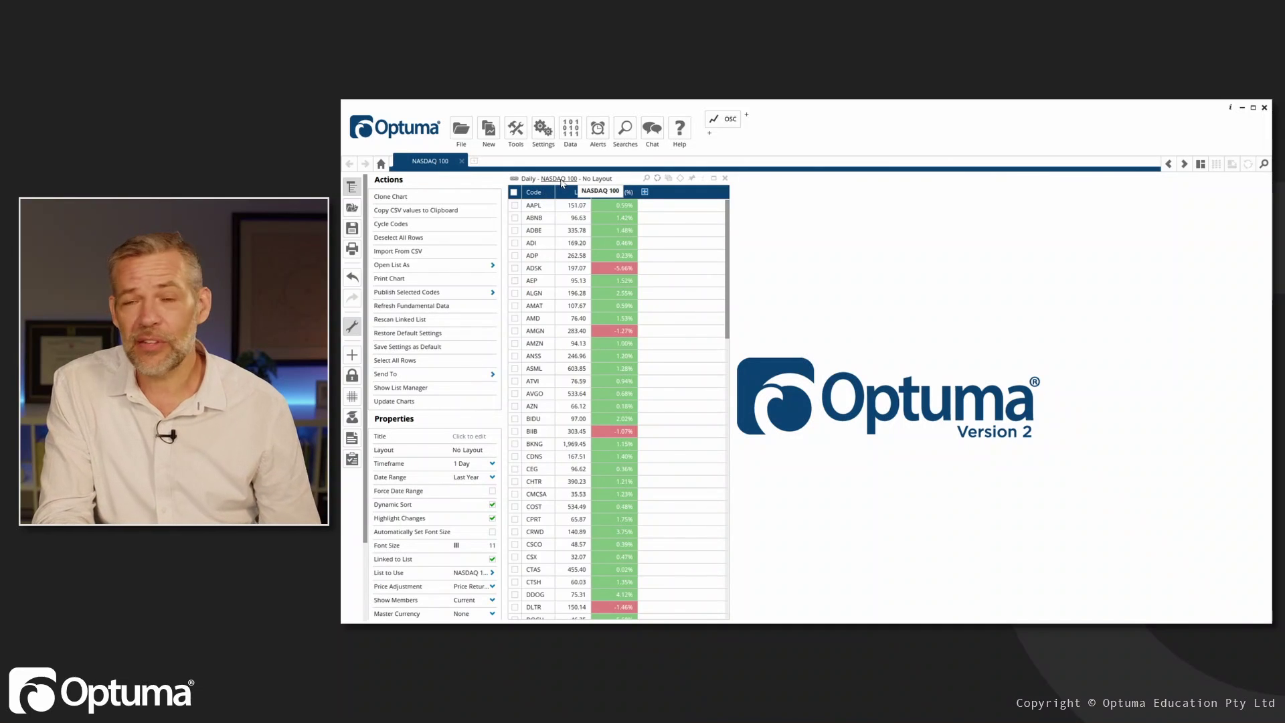
pyautogui.click(561, 181)
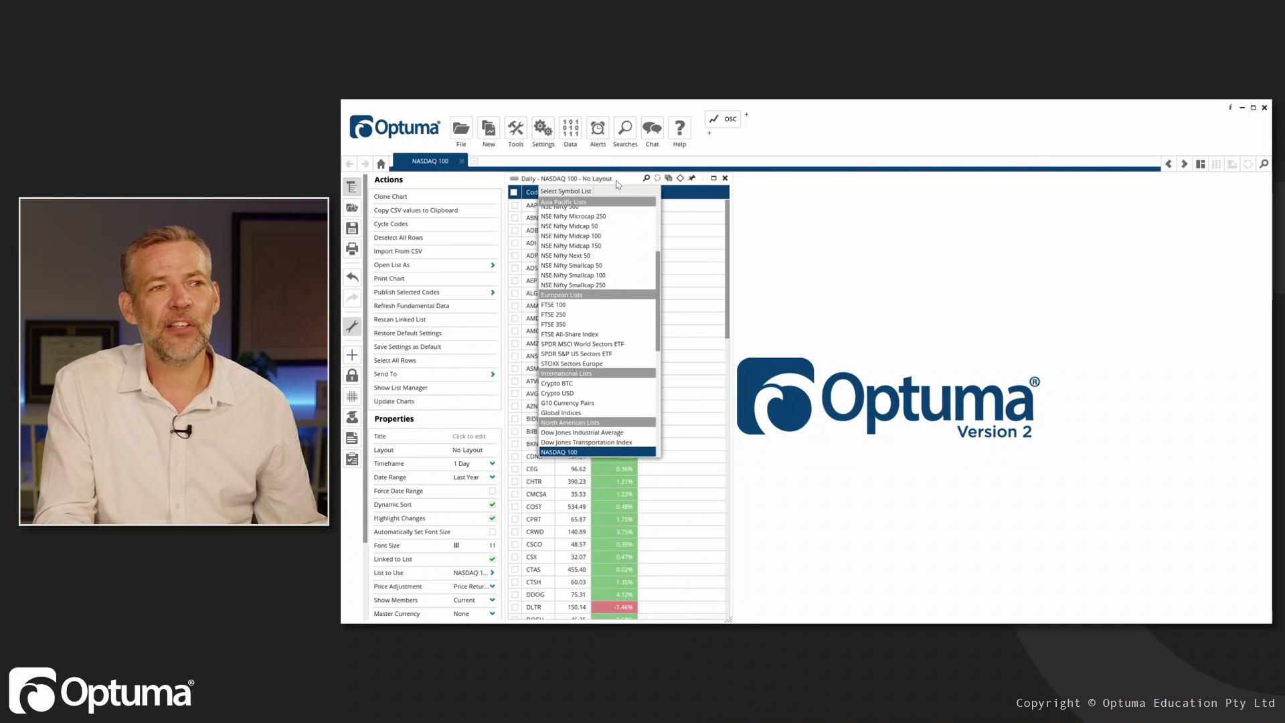
pyautogui.click(735, 232)
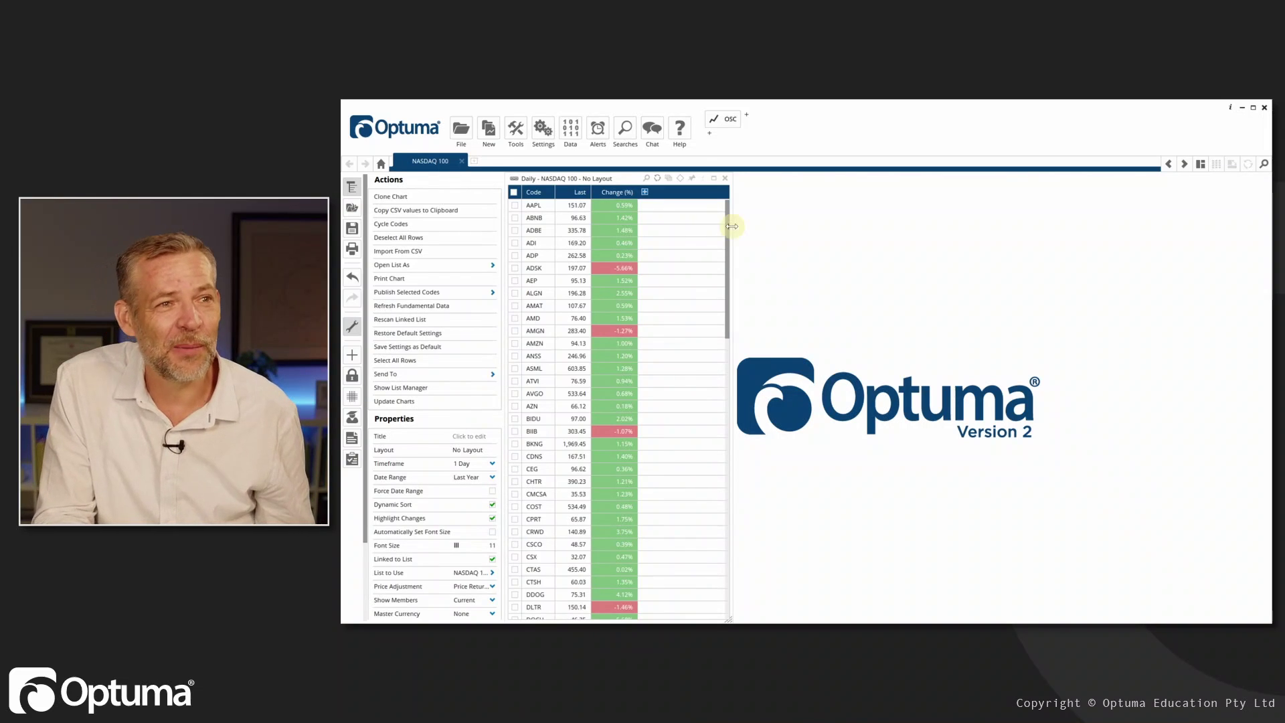
pyautogui.moveTo(732, 227); pyautogui.dragTo(671, 223)
# Step: Open Apple's daily chart from the watch list, zoomed and panned to earlier months
pyautogui.click(535, 207)
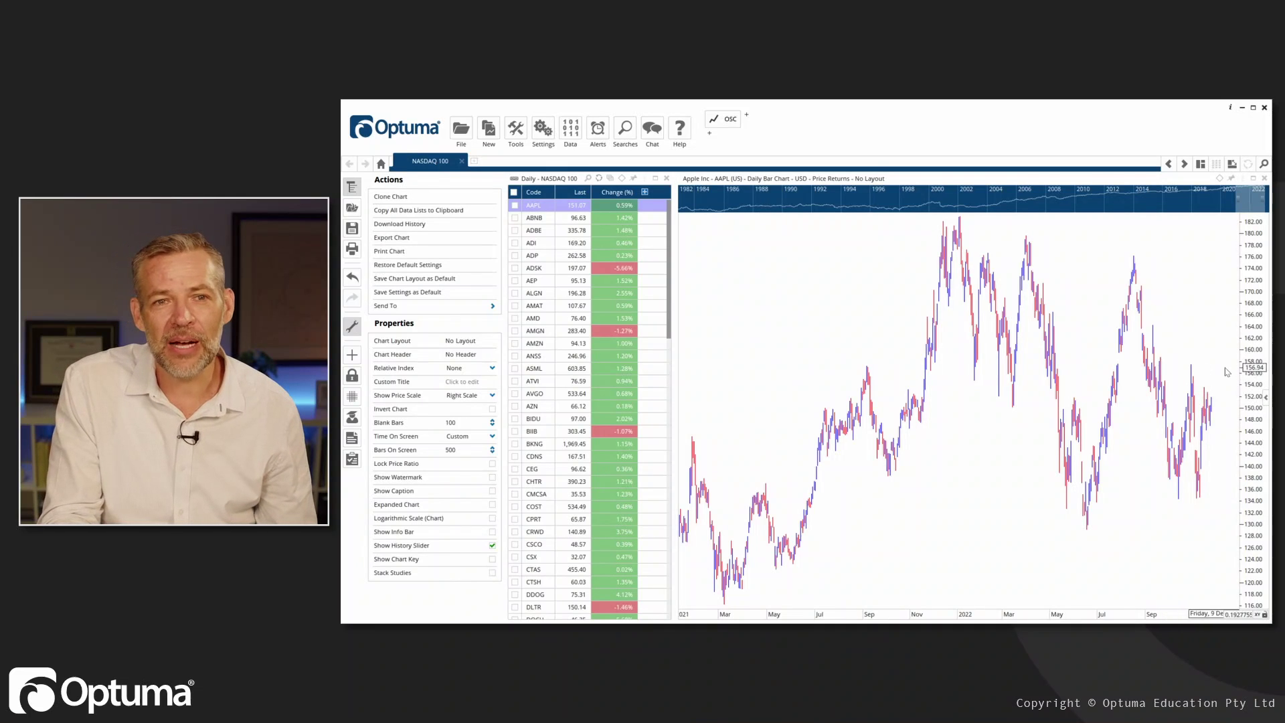
pyautogui.scroll(3, 1227, 373)
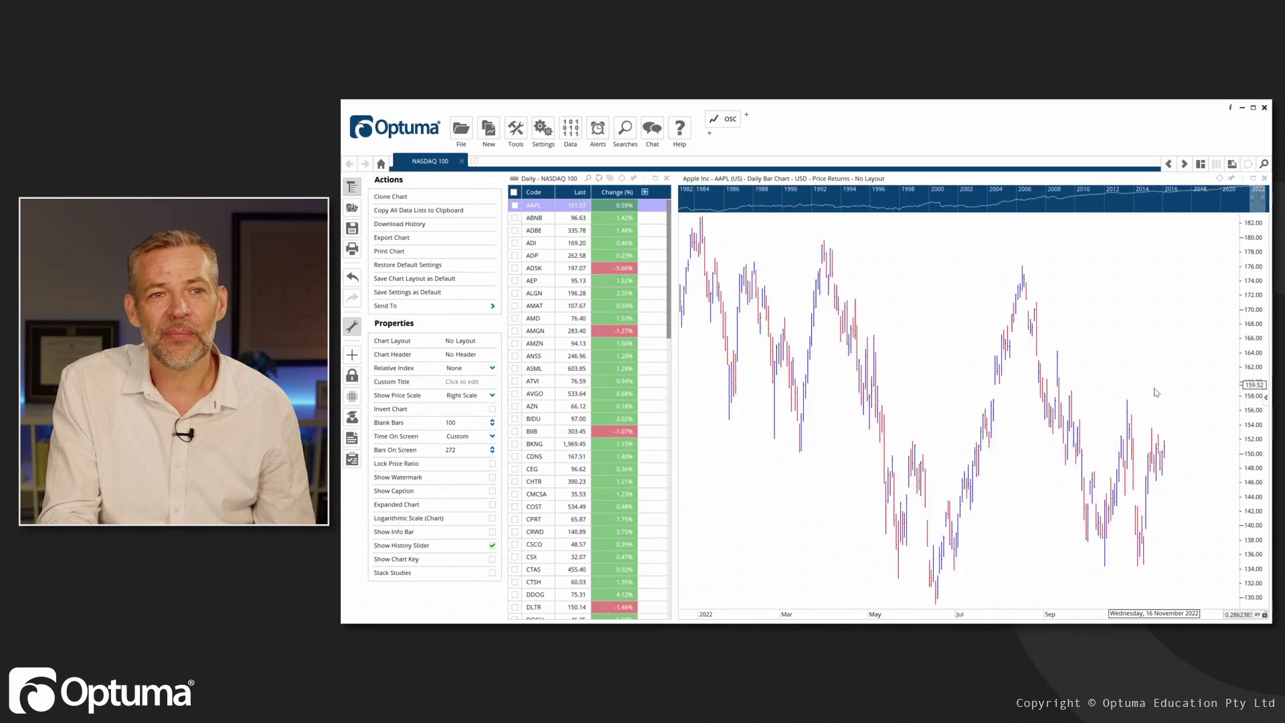
pyautogui.moveTo(990, 307); pyautogui.dragTo(1038, 295)
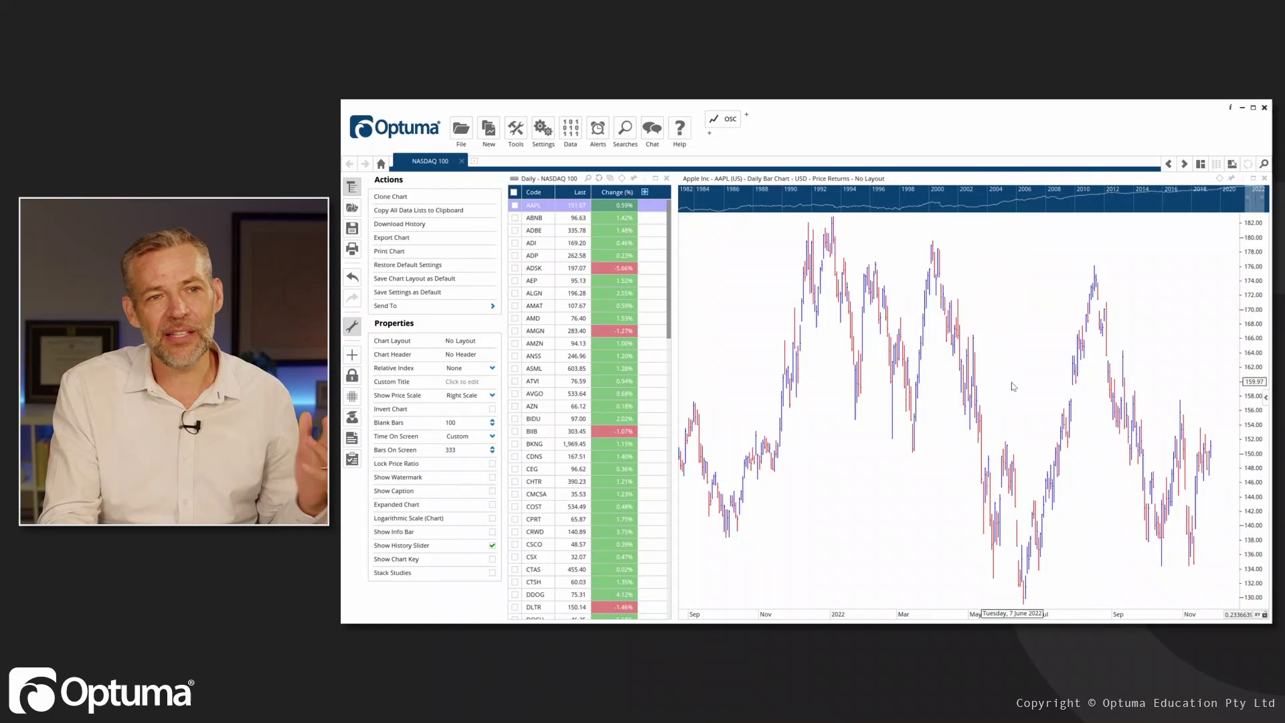
# Step: Add a 10 Period RSI pane below the Apple prices, keeping the price chart taller
pyautogui.rightClick(845, 463)
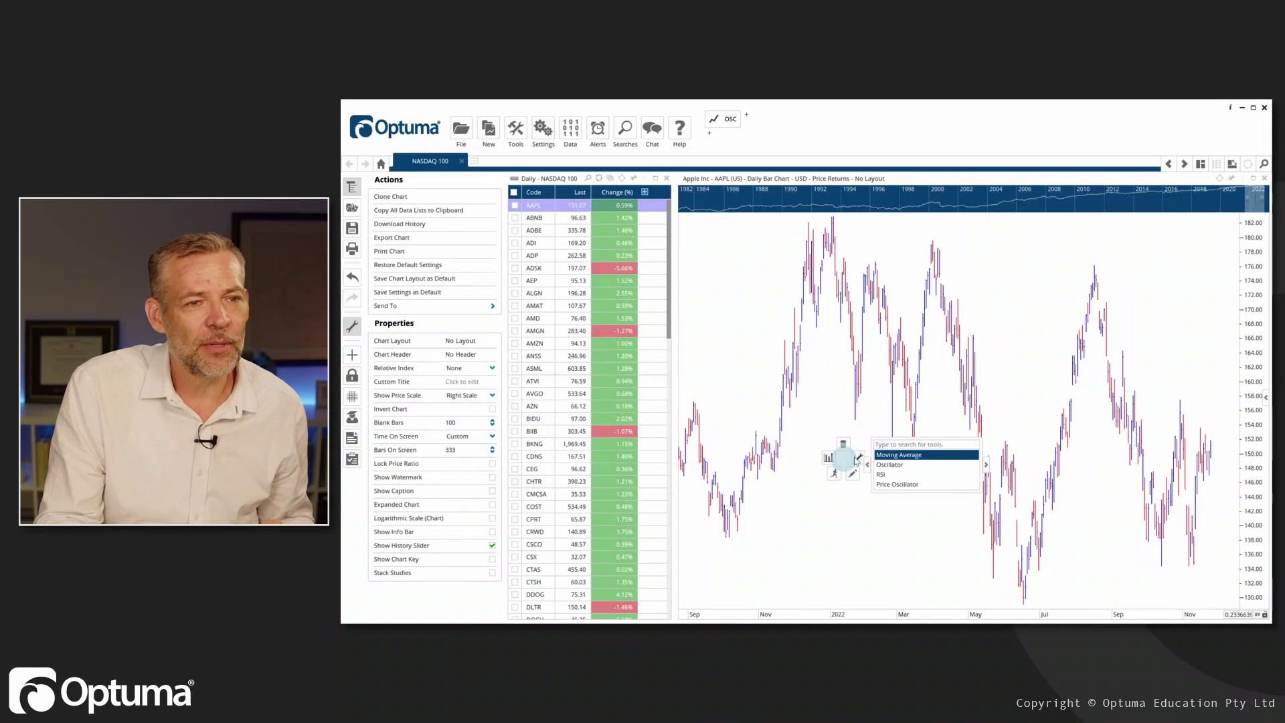
pyautogui.click(890, 476)
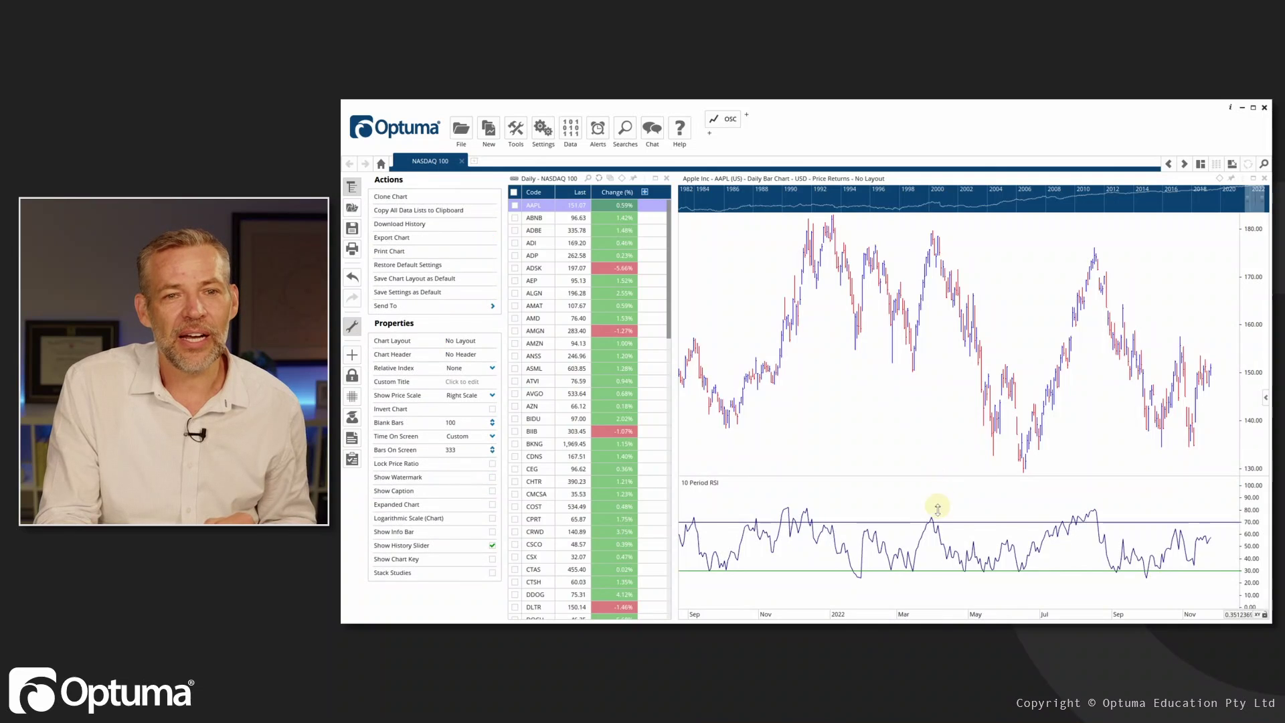
pyautogui.moveTo(938, 516)
pyautogui.mouseDown()
pyautogui.moveTo(938, 531)
pyautogui.moveTo(938, 516)
pyautogui.mouseUp()
# Step: Pick the Trend Line drawing tool by searching 'tl' in the quick tool list
pyautogui.rightClick(972, 262)
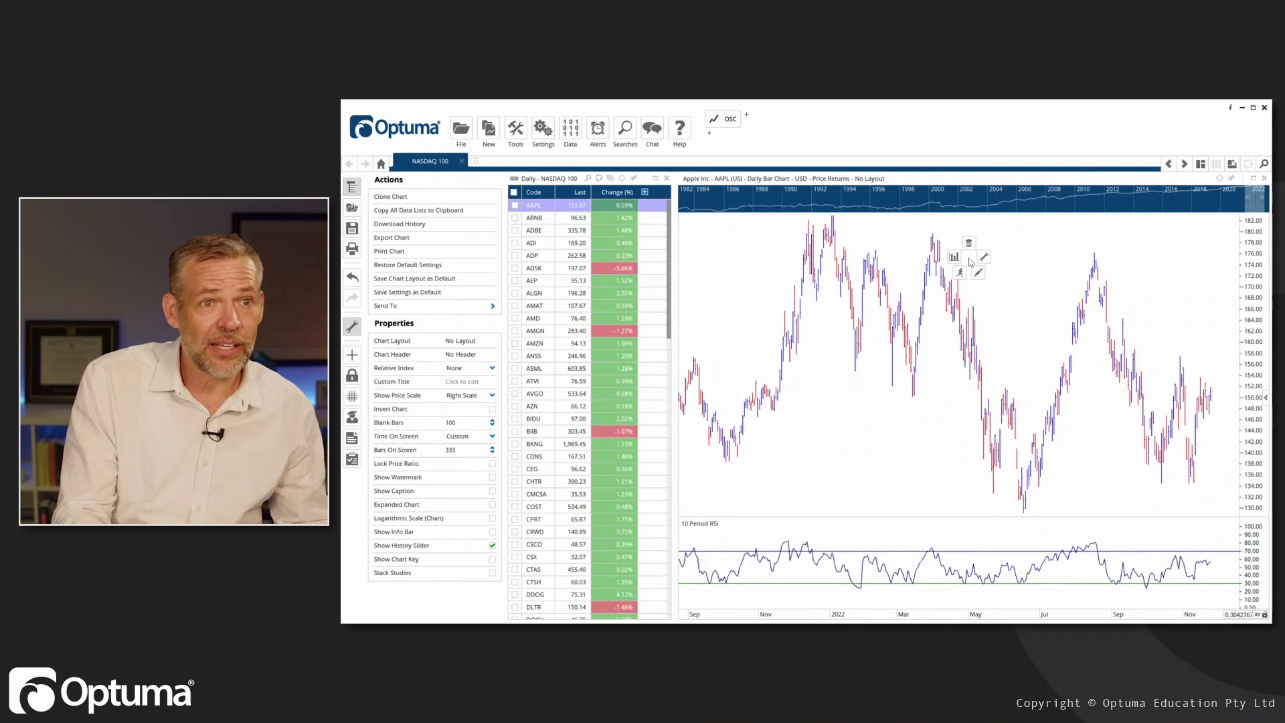
pyautogui.moveTo(994, 253)
pyautogui.write('tl')
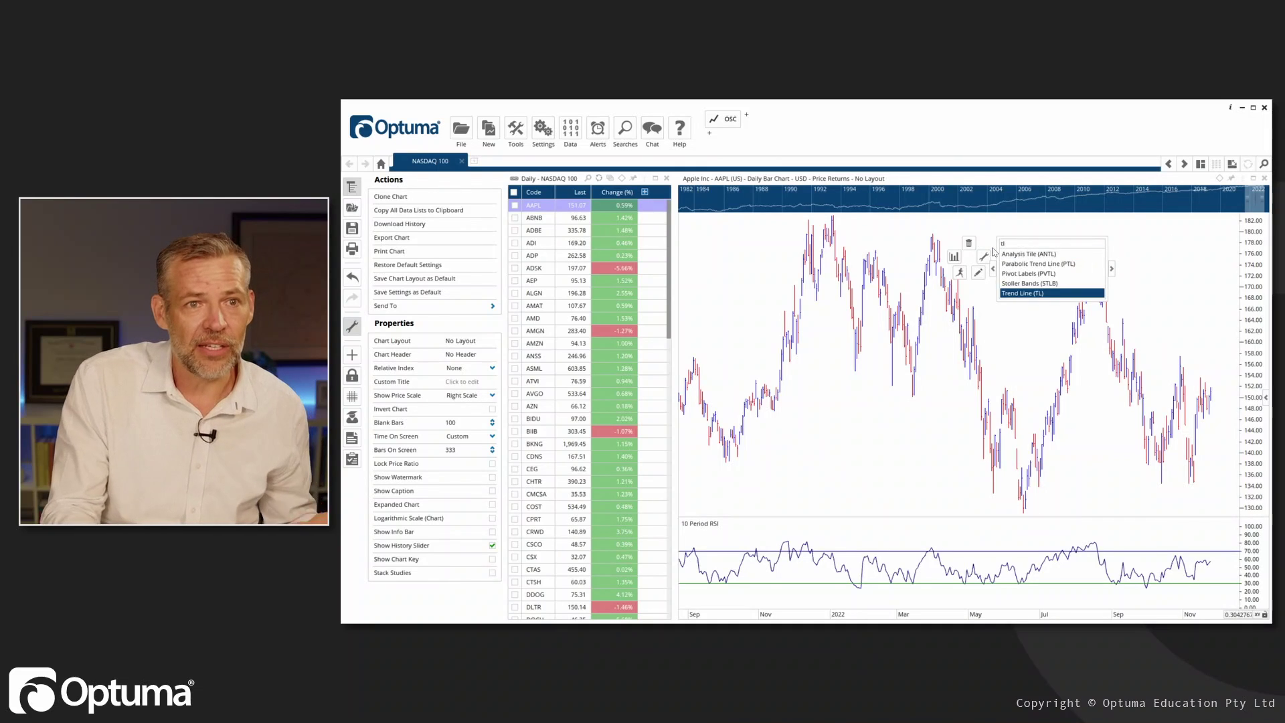
pyautogui.press('Return')
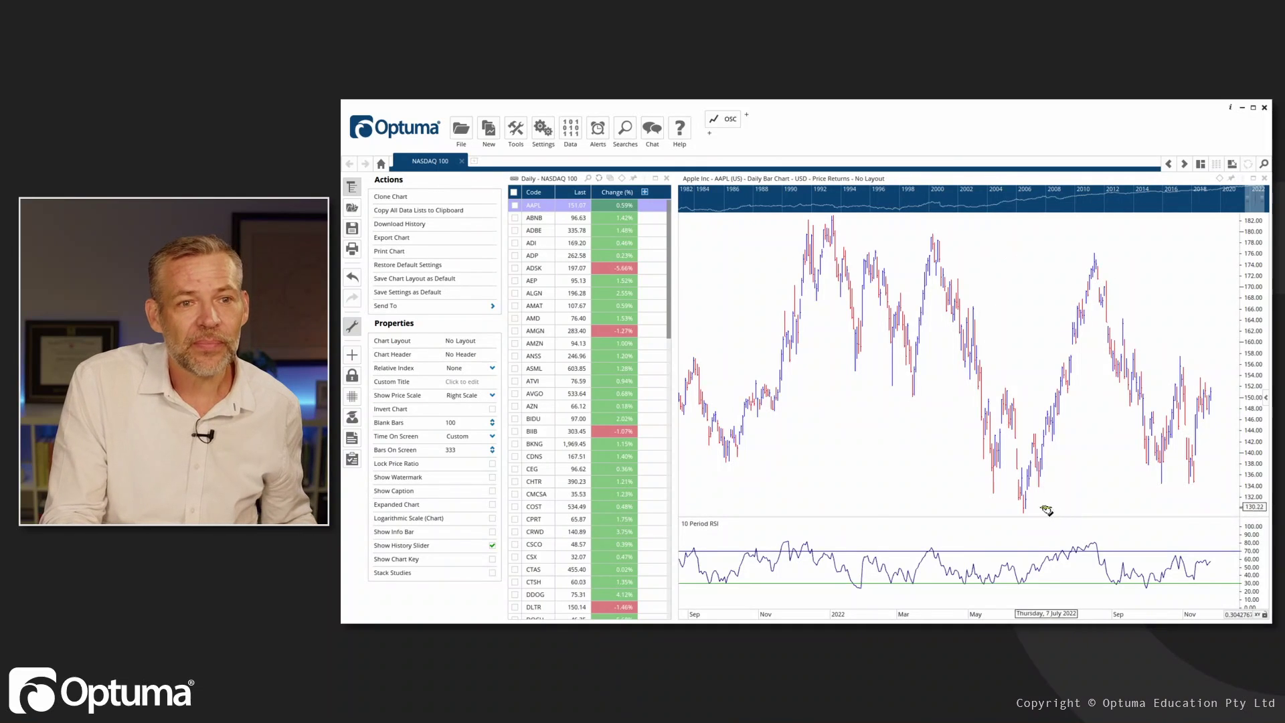
# Step: Draw a rising trend line from the June 2022 low and a falling August-to-October line
pyautogui.moveTo(1030, 510)
pyautogui.mouseDown()
pyautogui.moveTo(1111, 336)
pyautogui.moveTo(1128, 241)
pyautogui.moveTo(1115, 226)
pyautogui.mouseUp()
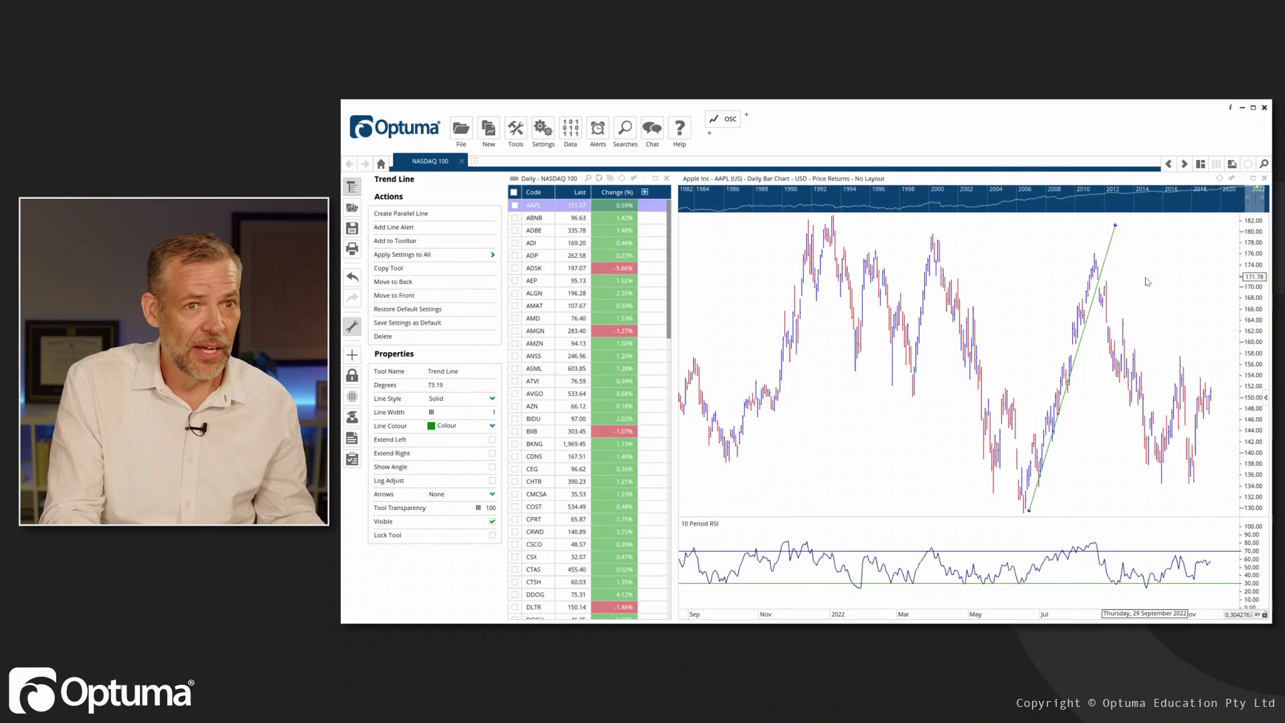
pyautogui.middleClick(1146, 281)
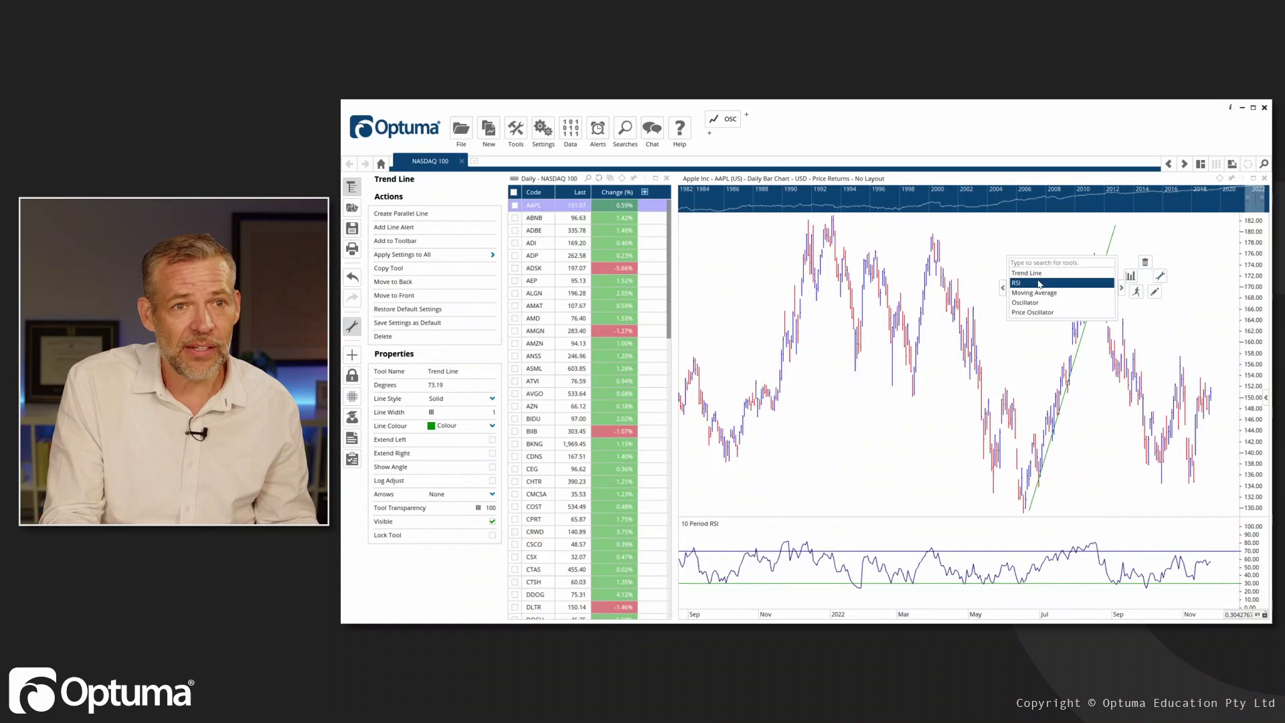
pyautogui.click(1031, 274)
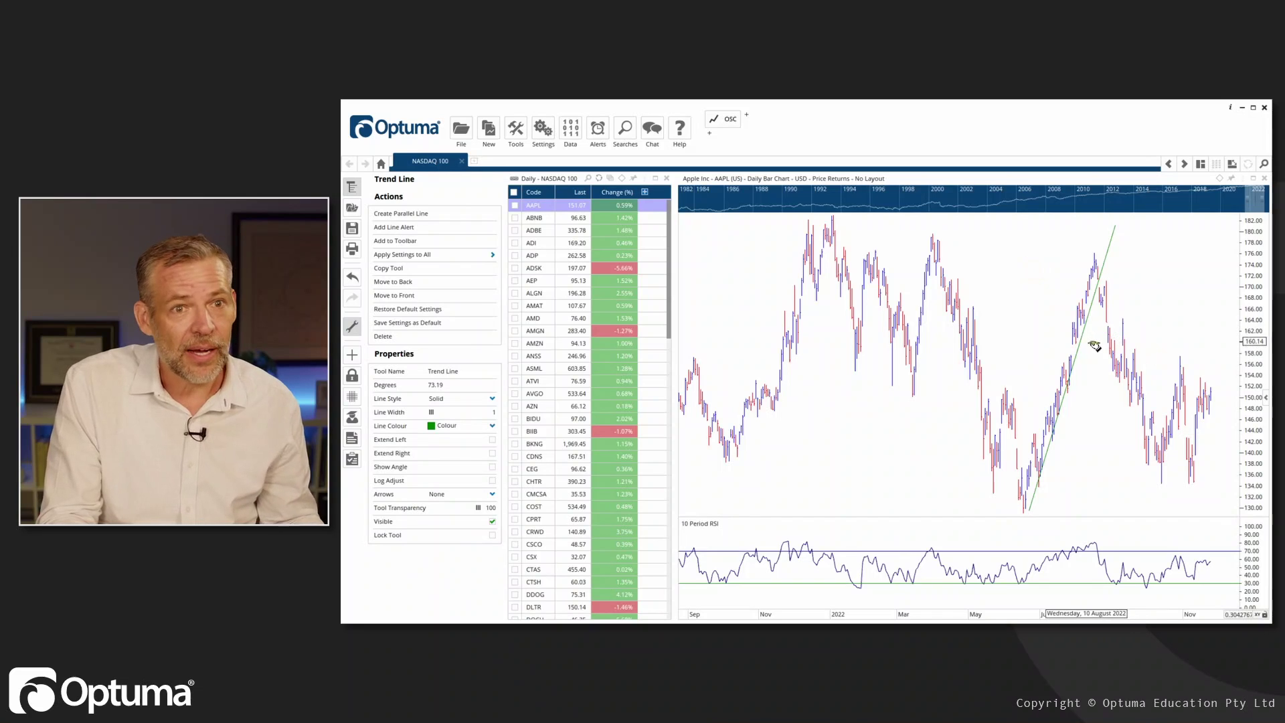
pyautogui.click(1089, 281)
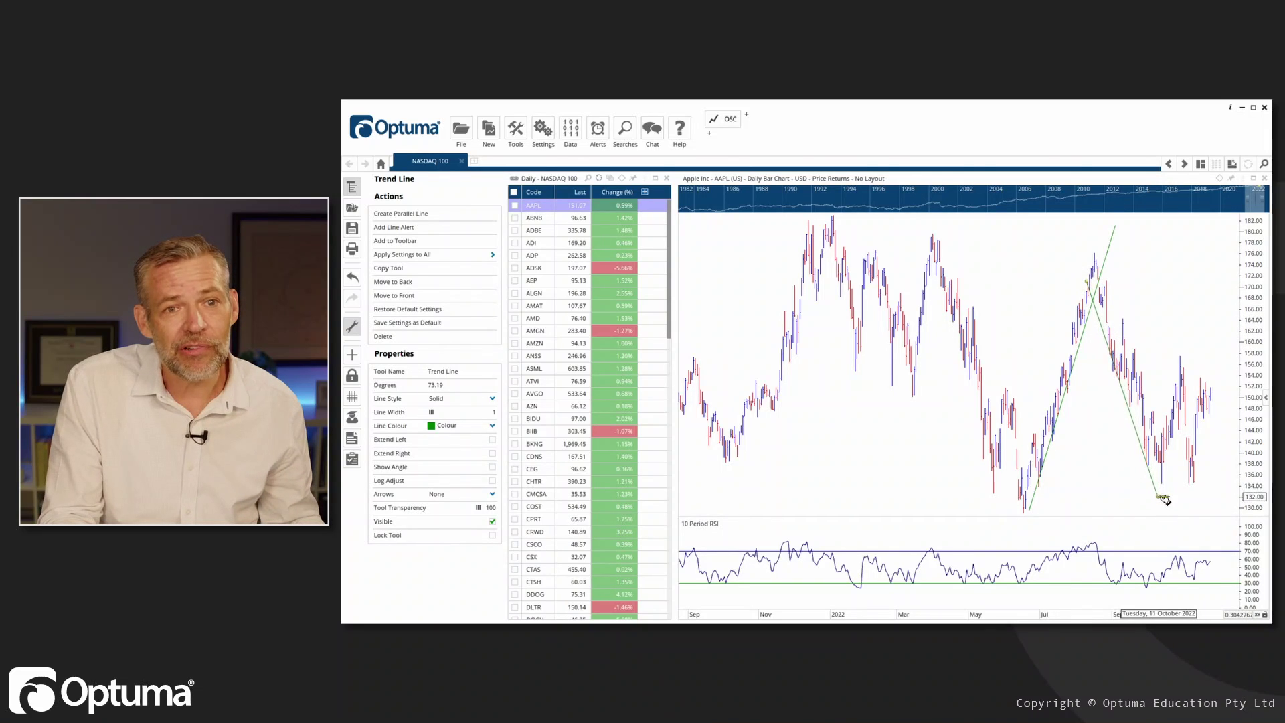
pyautogui.click(1154, 499)
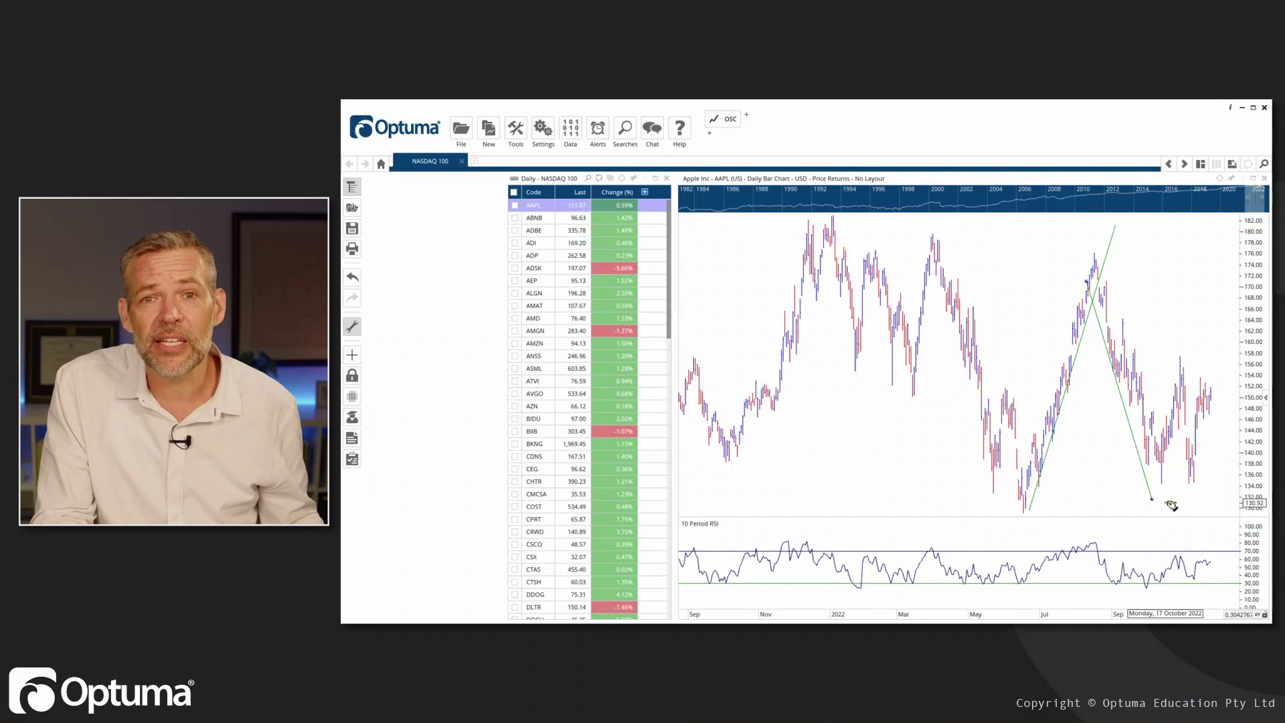
# Step: Add a rising line off the October low and two falling lines from the March peak
pyautogui.moveTo(1168, 505)
pyautogui.mouseDown()
pyautogui.moveTo(1216, 453)
pyautogui.moveTo(1233, 401)
pyautogui.moveTo(1231, 416)
pyautogui.mouseUp()
pyautogui.moveTo(922, 255); pyautogui.dragTo(1004, 503)
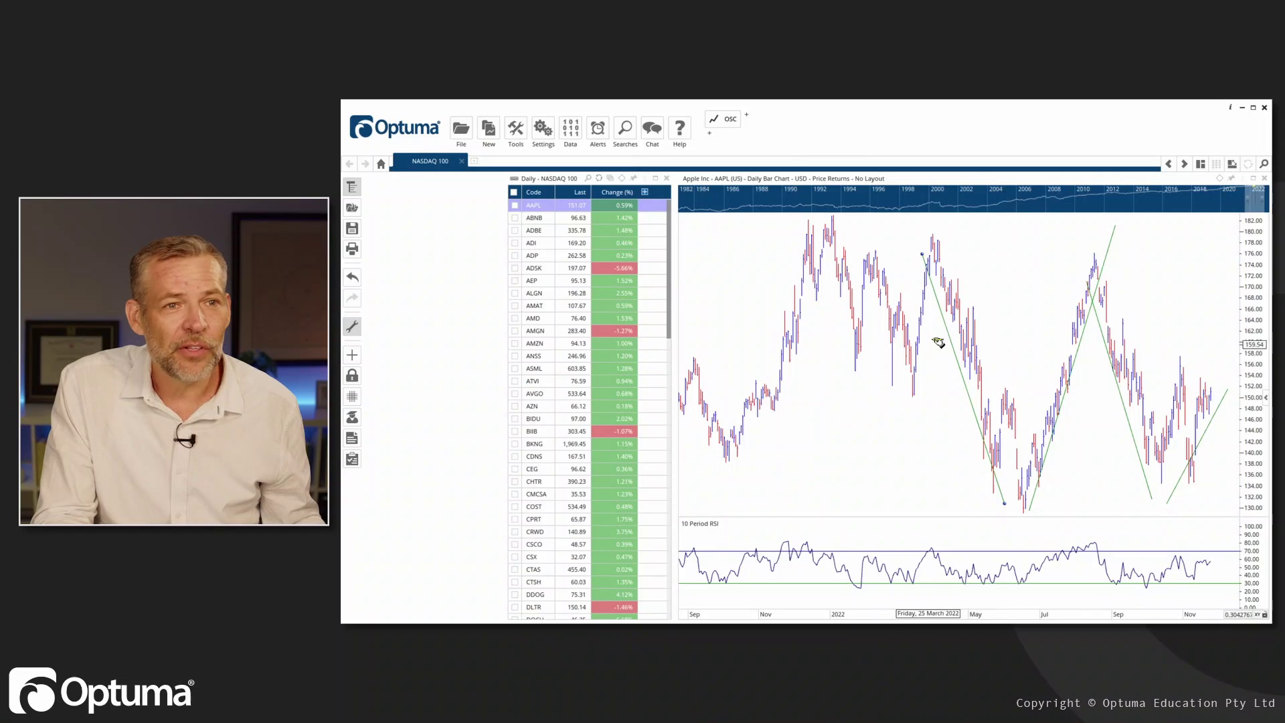
pyautogui.moveTo(933, 225); pyautogui.dragTo(1067, 505)
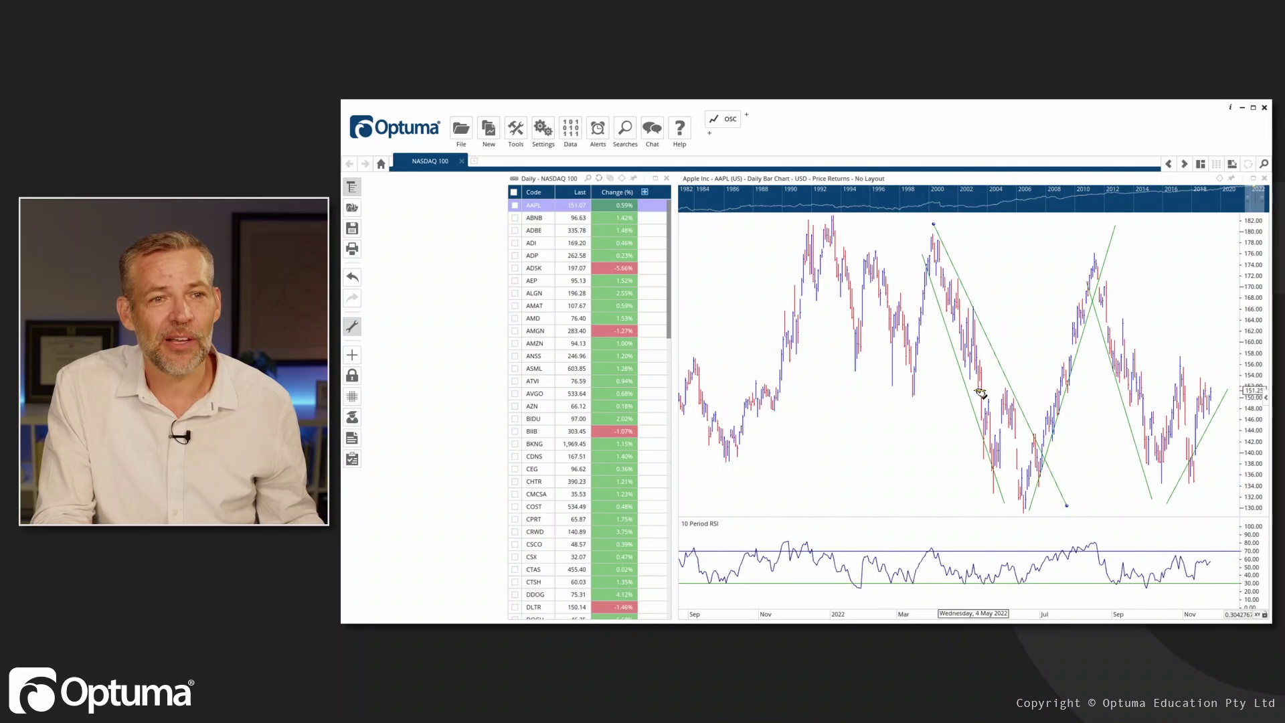
# Step: Add a falling line from the January 2022 peak and re-anchor the steep line onto the August high
pyautogui.click(841, 218)
pyautogui.moveTo(845, 219); pyautogui.dragTo(935, 327)
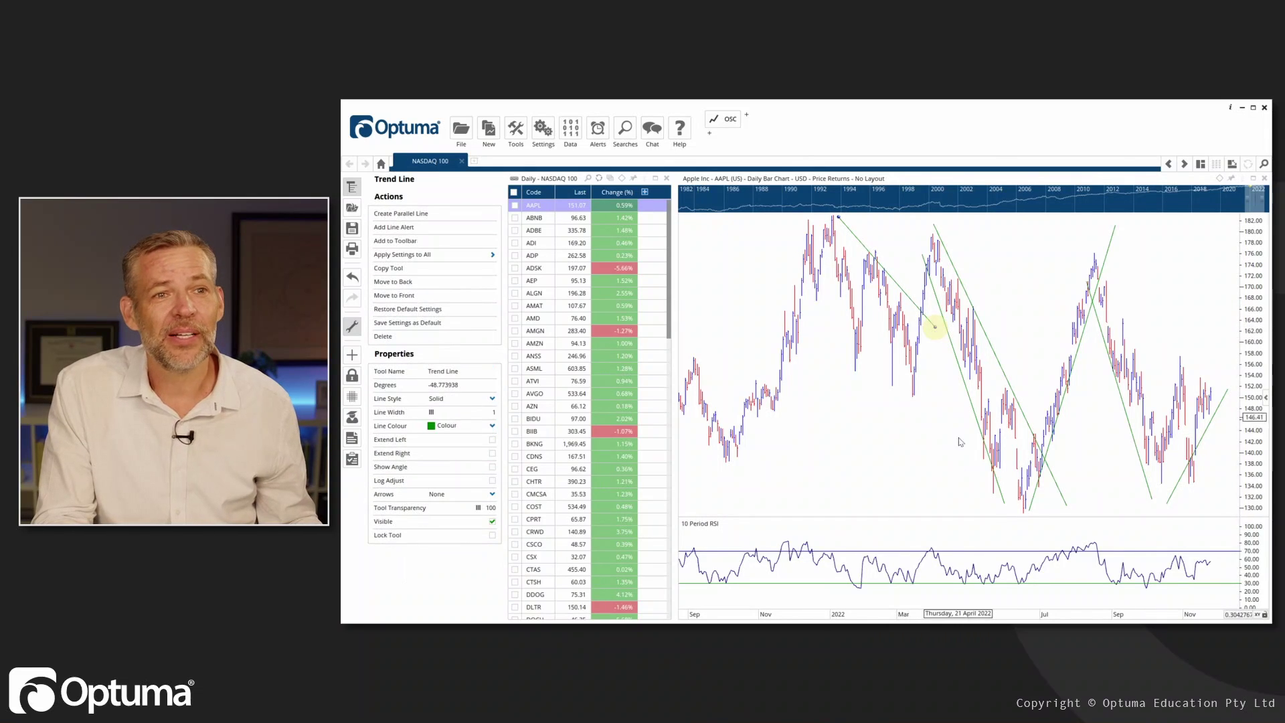
pyautogui.click(967, 394)
pyautogui.moveTo(968, 393); pyautogui.dragTo(1118, 388)
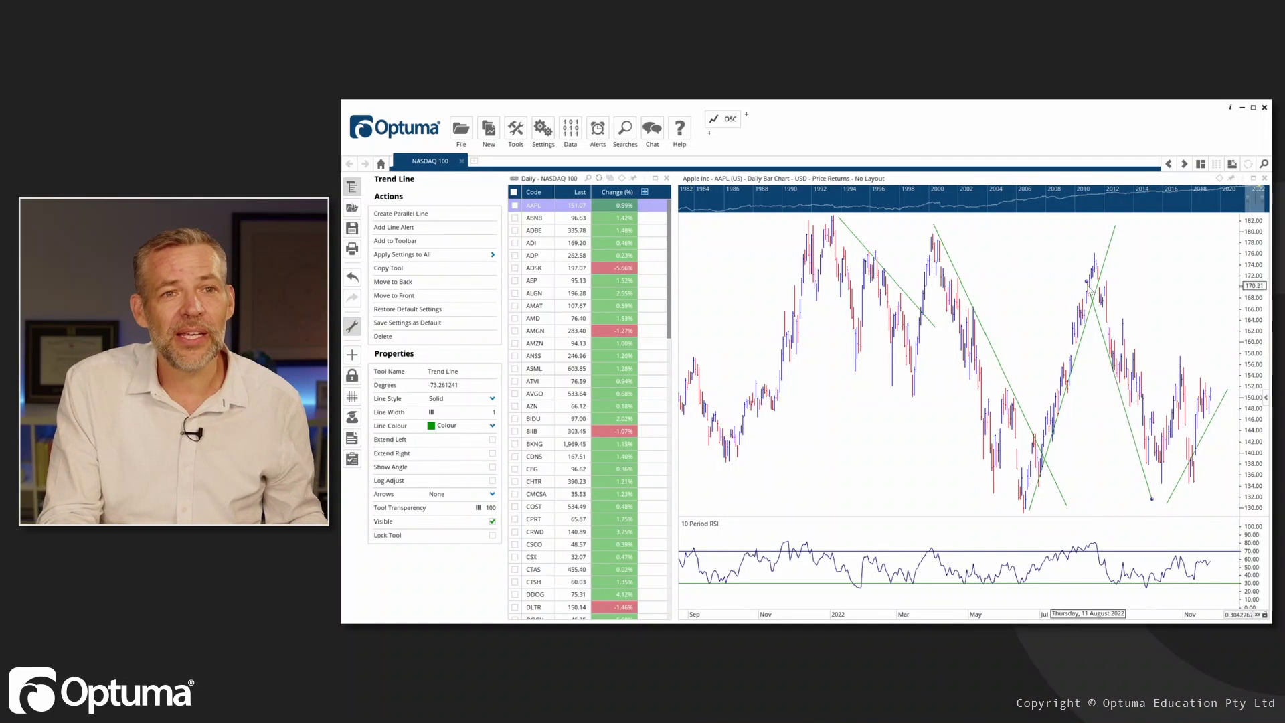
pyautogui.moveTo(1088, 282); pyautogui.dragTo(1099, 244)
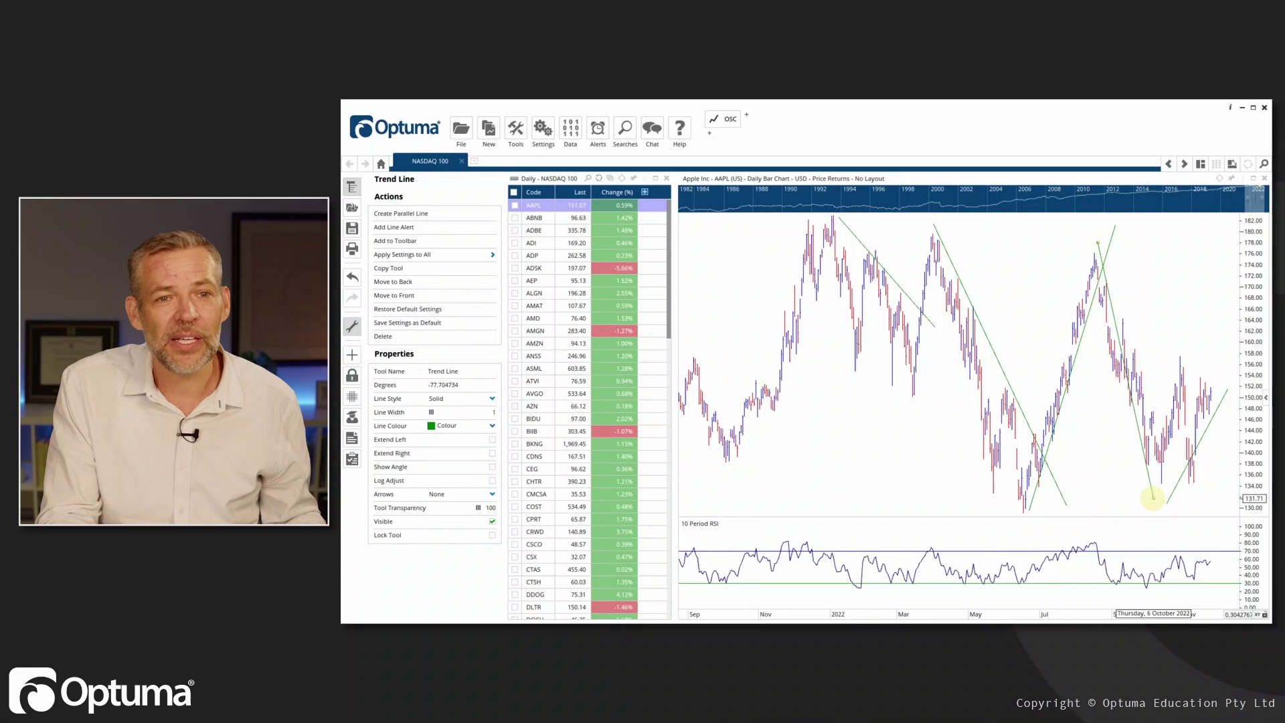
pyautogui.moveTo(1155, 496); pyautogui.dragTo(1180, 464)
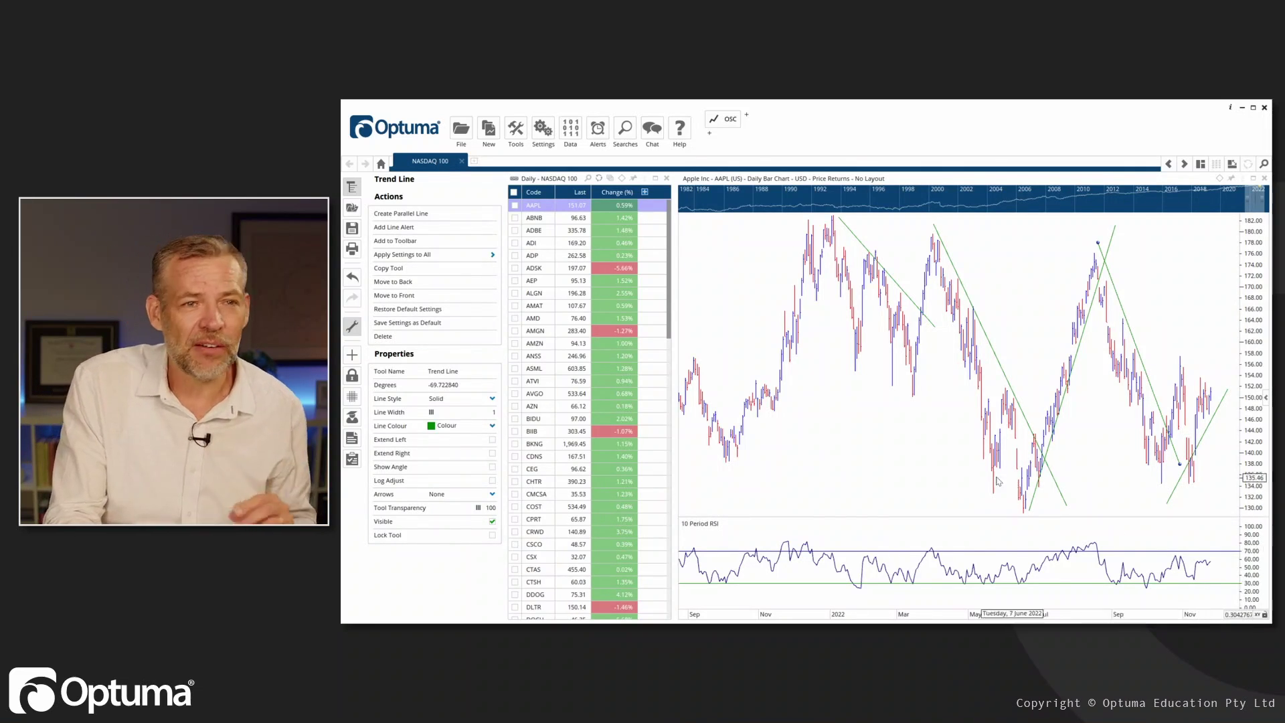
pyautogui.rightClick(803, 437)
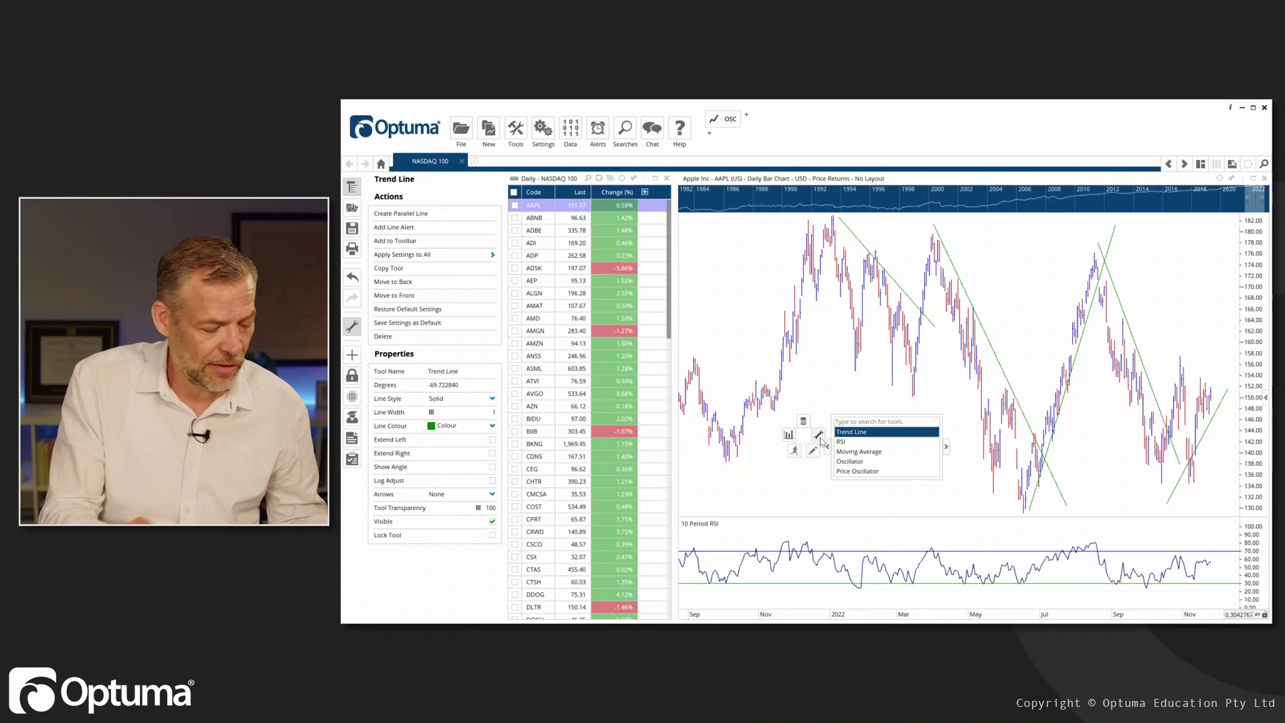
# Step: Draw a 'fib' retracement from the June 2022 low to about 176, showing 158.3, 152.8, 147.2 levels
pyautogui.write('fib')
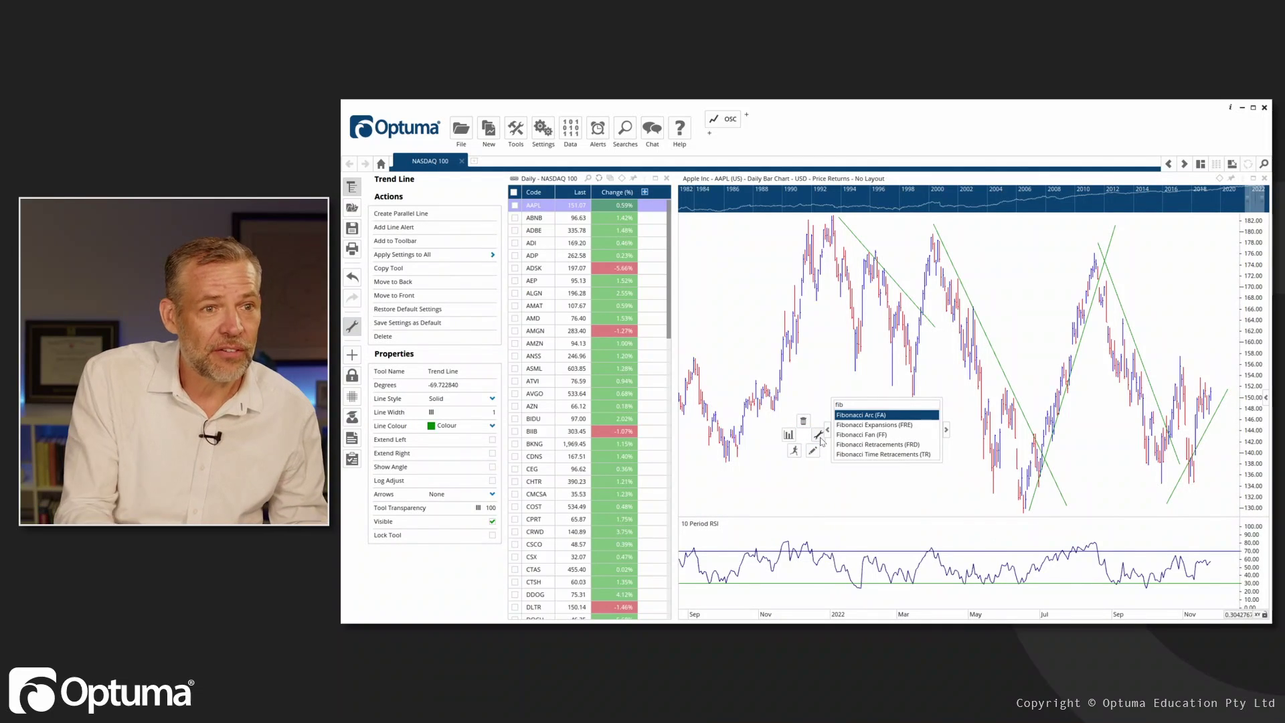
pyautogui.click(873, 446)
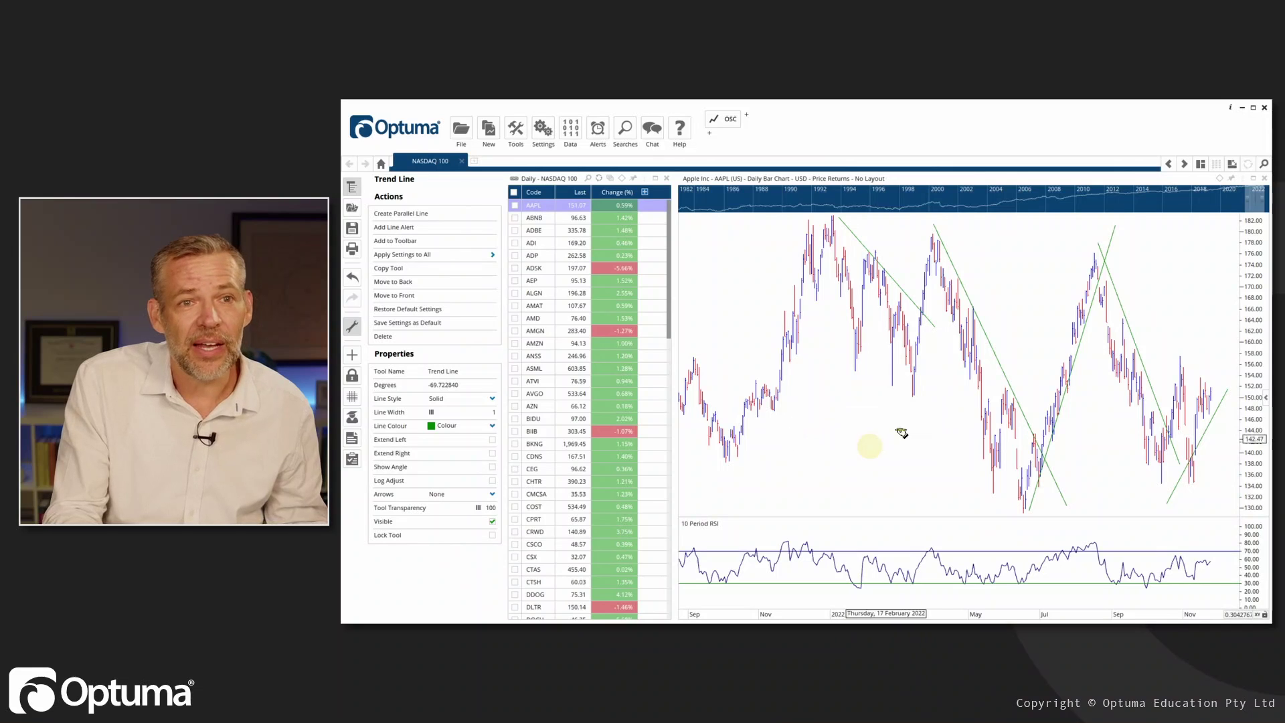
pyautogui.click(1029, 514)
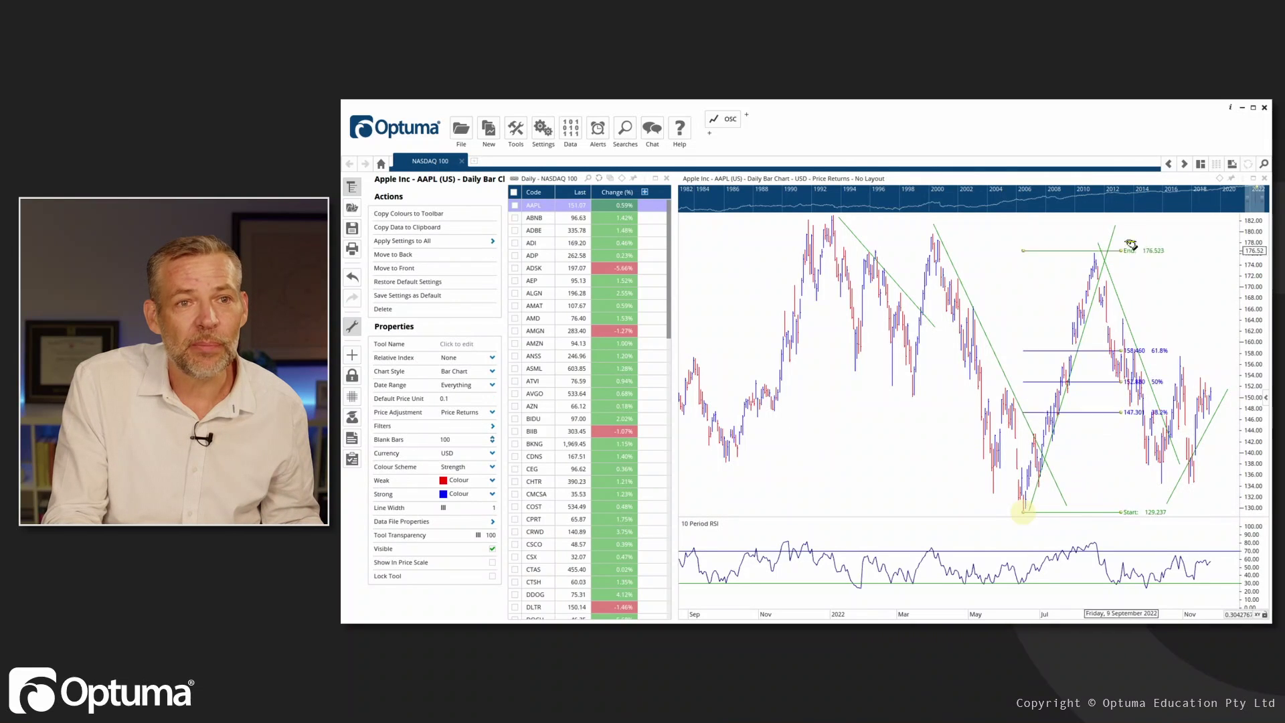
pyautogui.click(1172, 251)
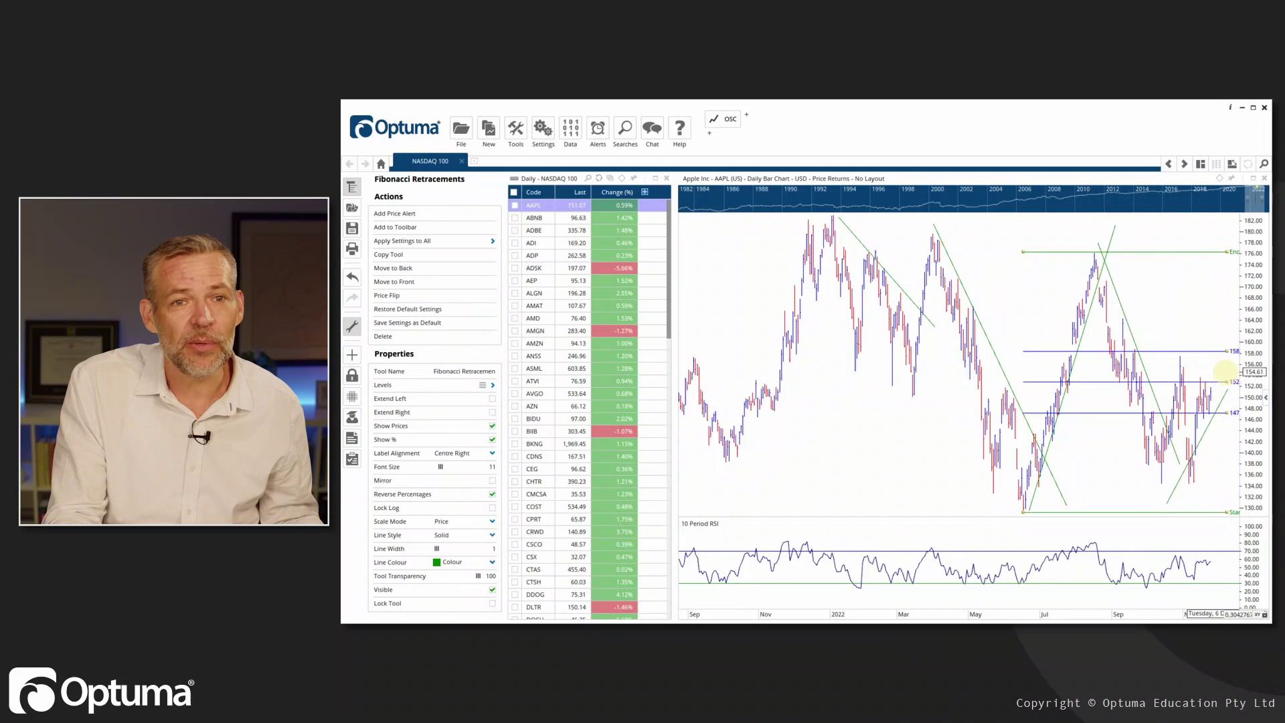
pyautogui.click(1220, 378)
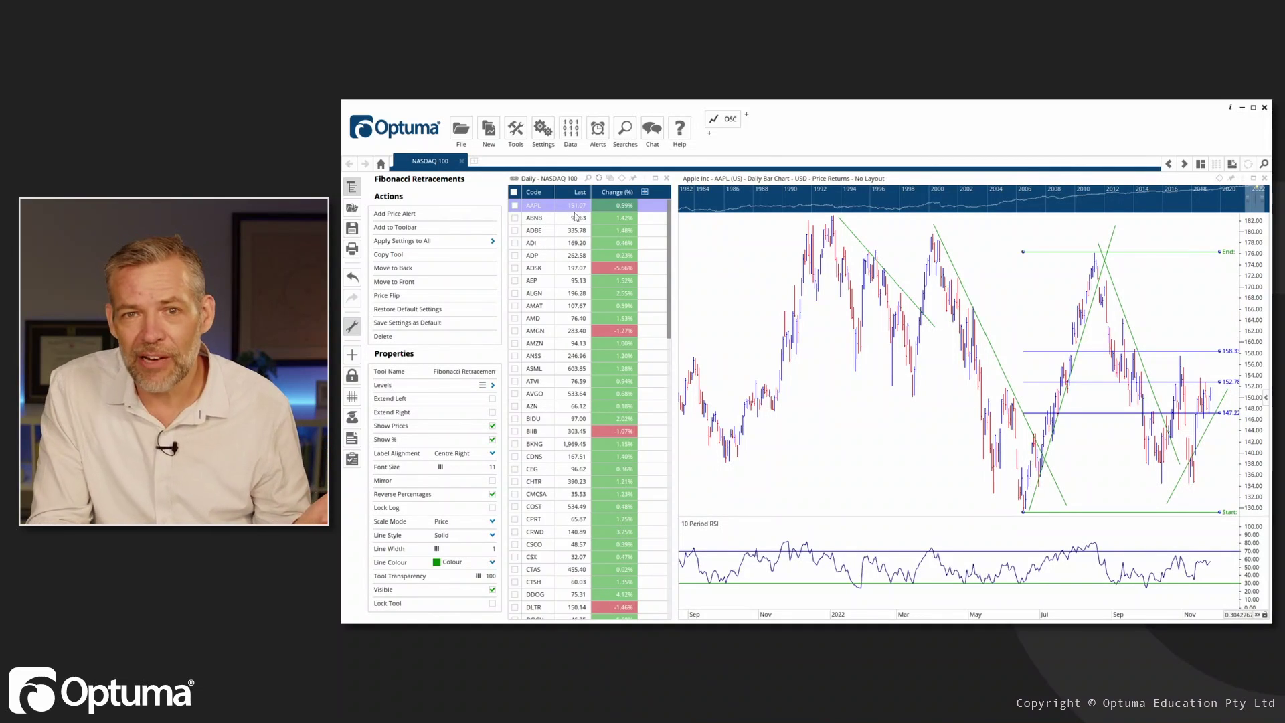
# Step: Load Airbnb (ABNB) from the watch list, with Apple's trend lines and Fibonacci carried over
pyautogui.click(535, 221)
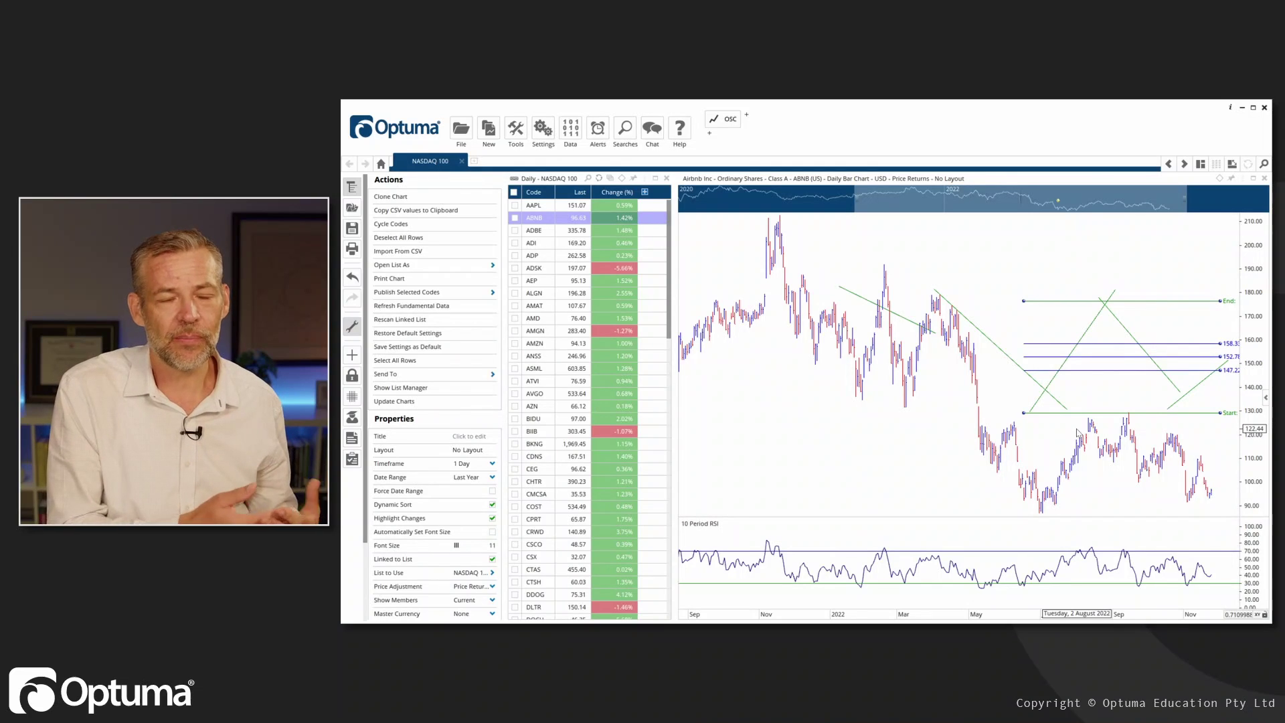
# Step: Overlay a 20 Period Exponential Moving Average and switch the chart back to Apple
pyautogui.click(742, 456)
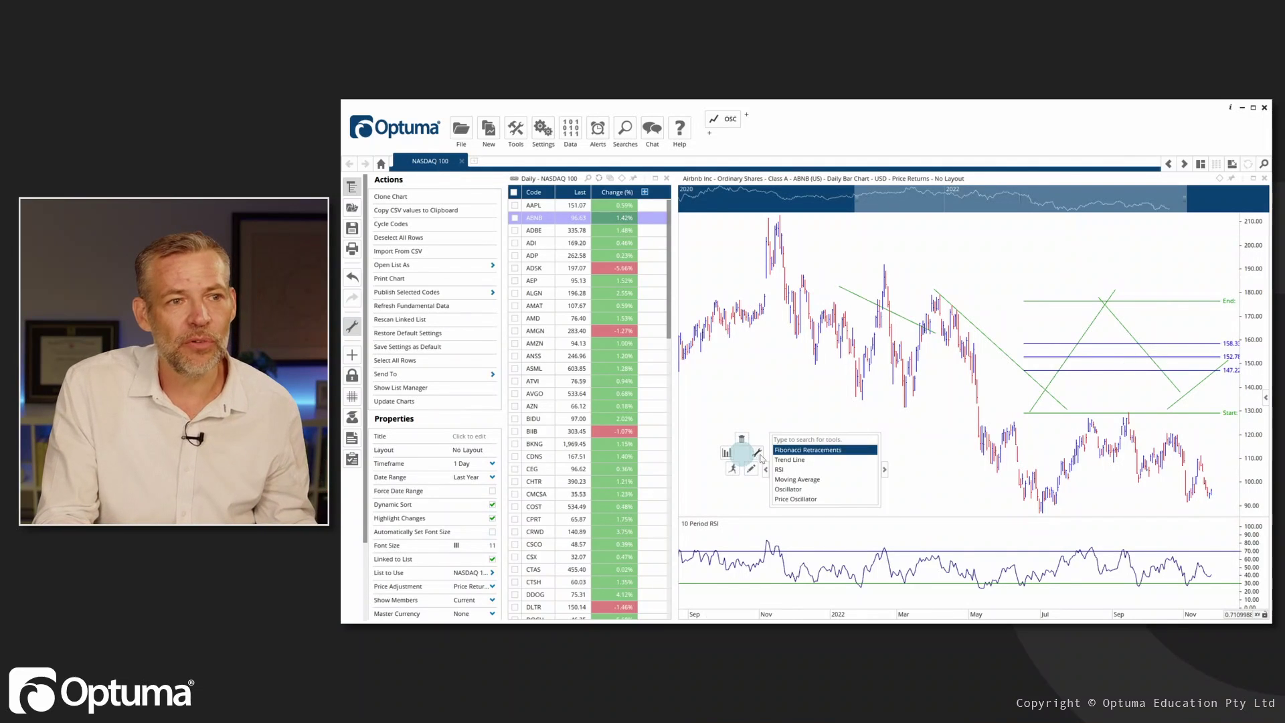
pyautogui.click(797, 480)
pyautogui.click(860, 566)
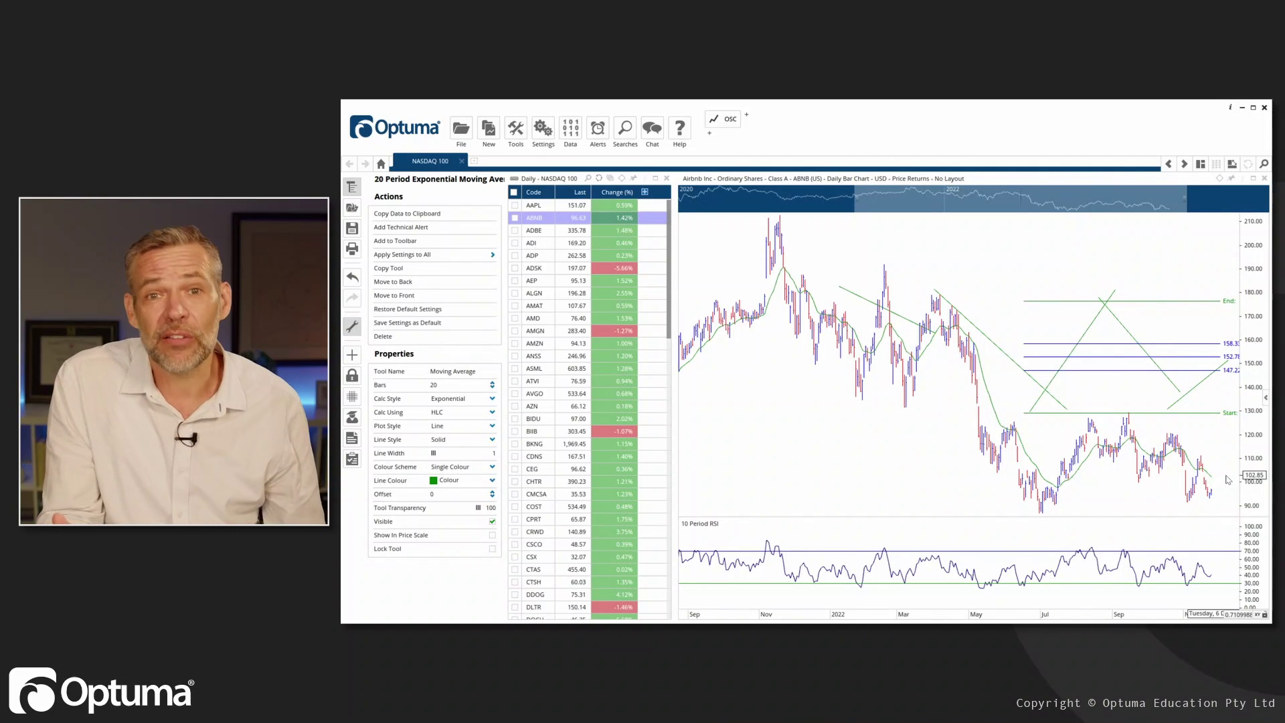
pyautogui.click(535, 208)
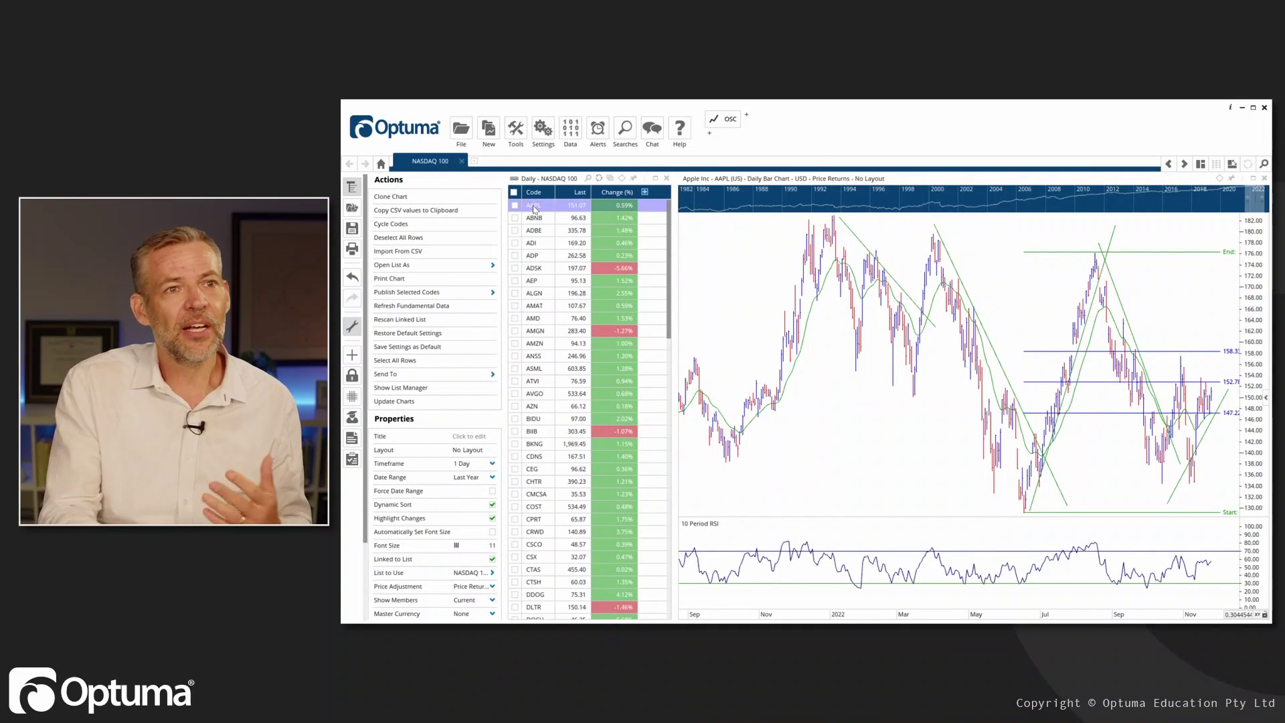
# Step: Save the chart layout under the name 'My analysis', shown as My Analysis Layout
pyautogui.click(877, 178)
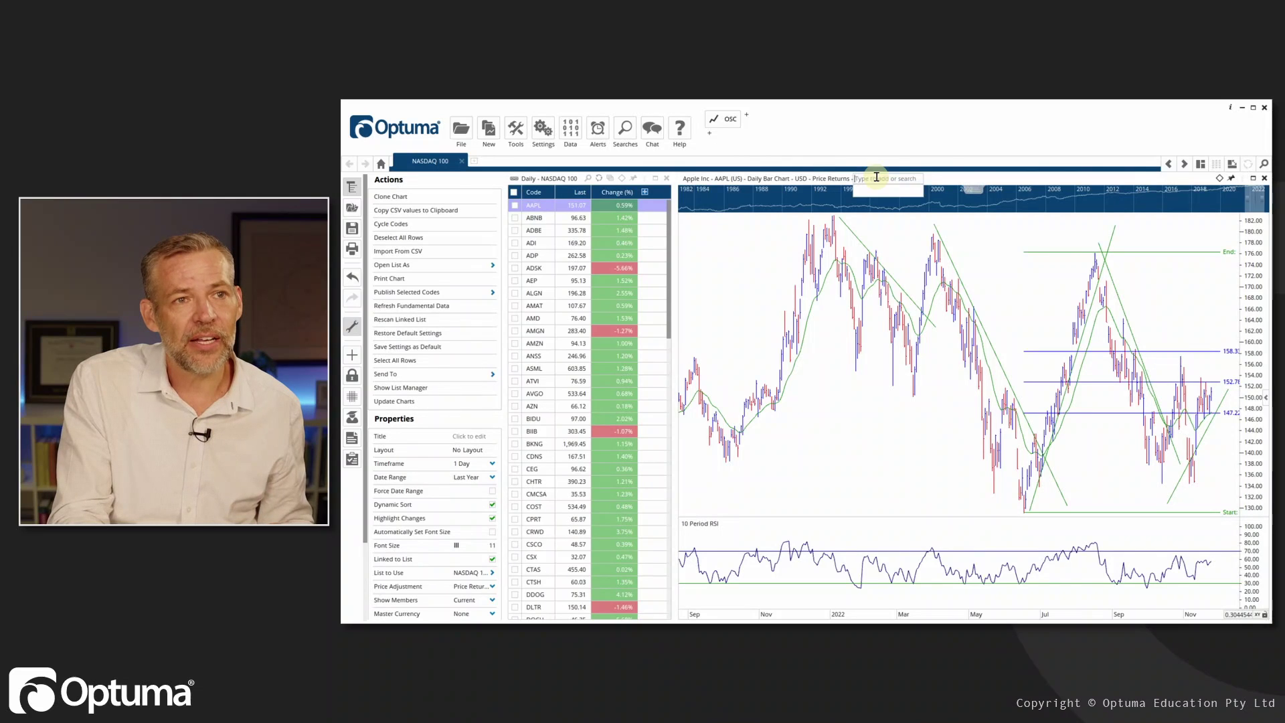
pyautogui.click(862, 231)
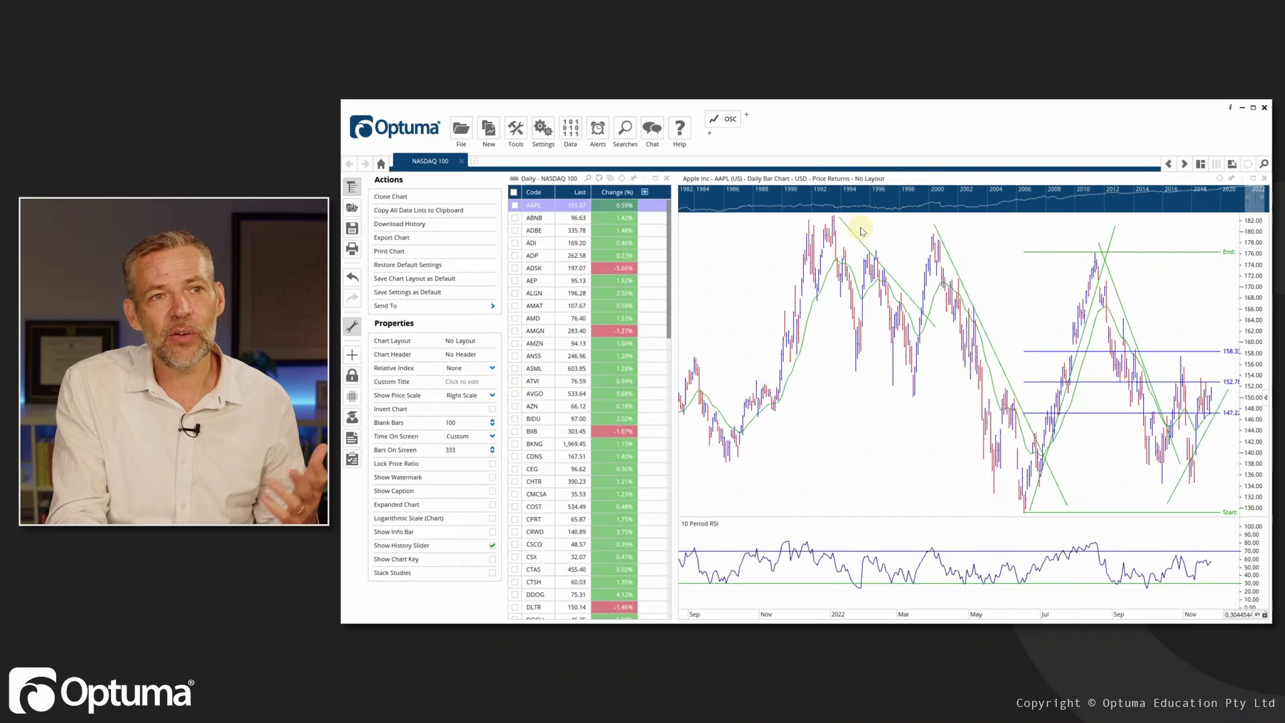
pyautogui.click(867, 180)
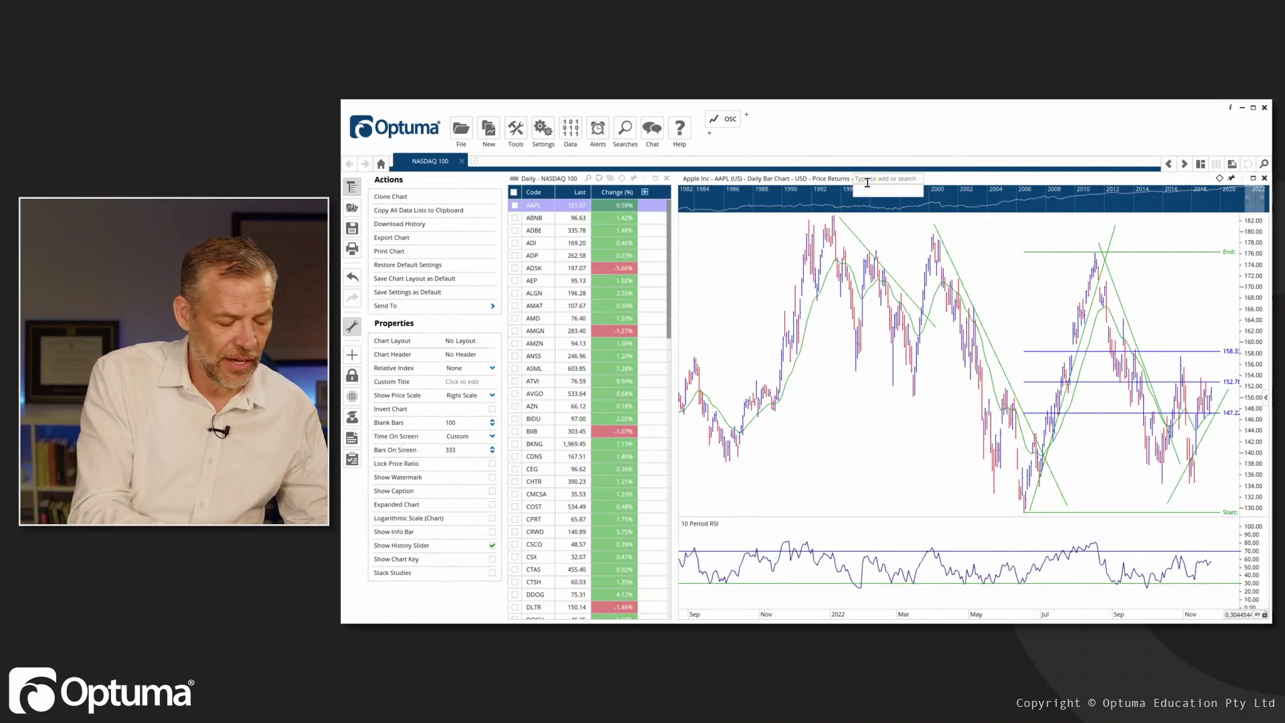
pyautogui.write('My')
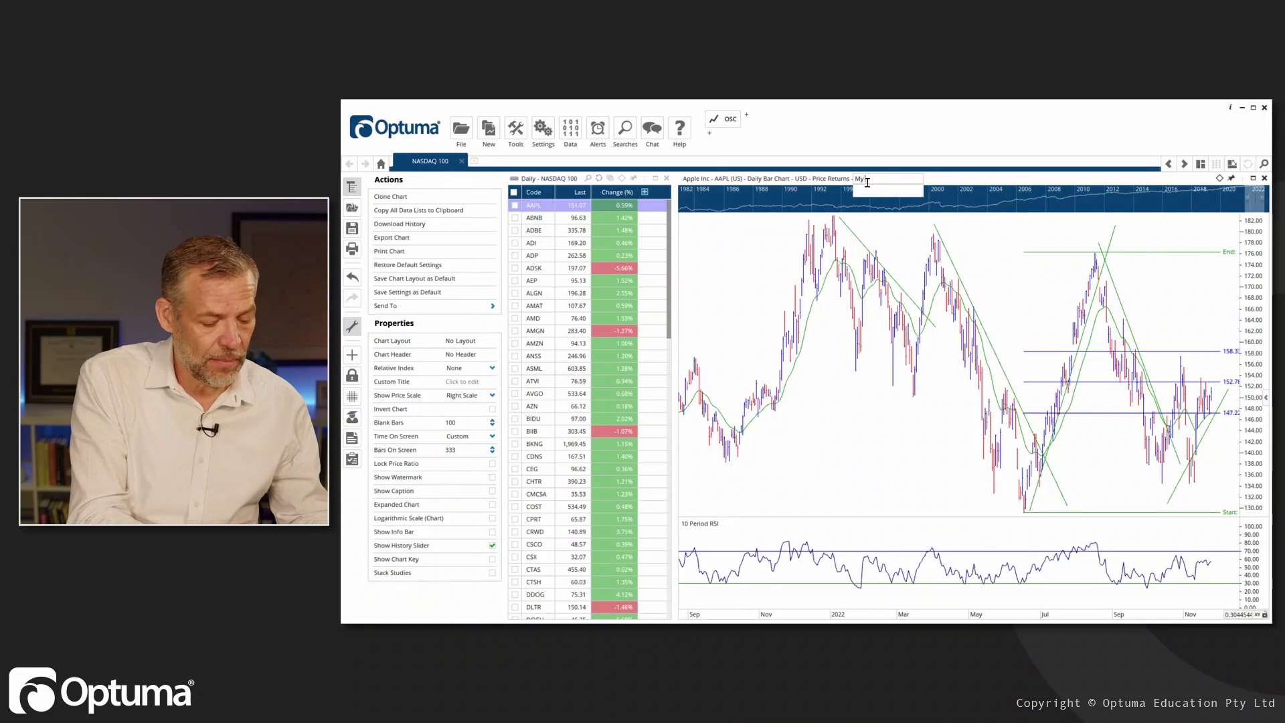
pyautogui.write(' analysis')
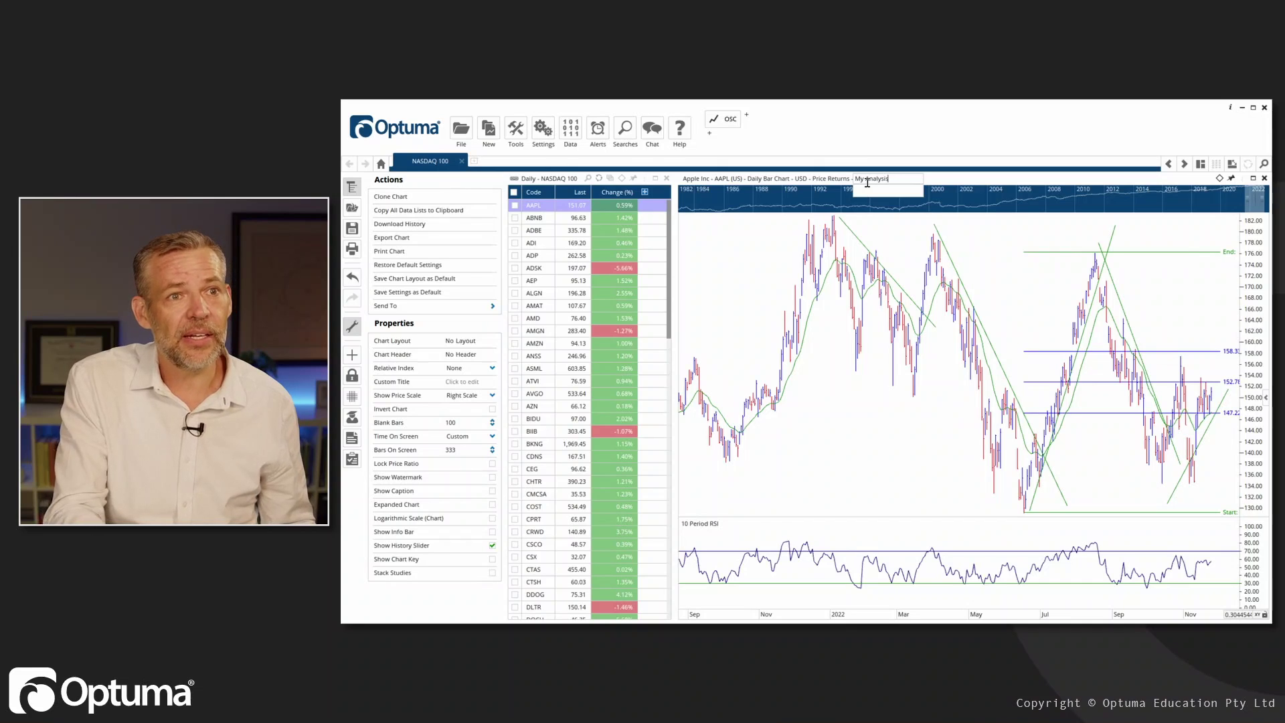
pyautogui.press('Return')
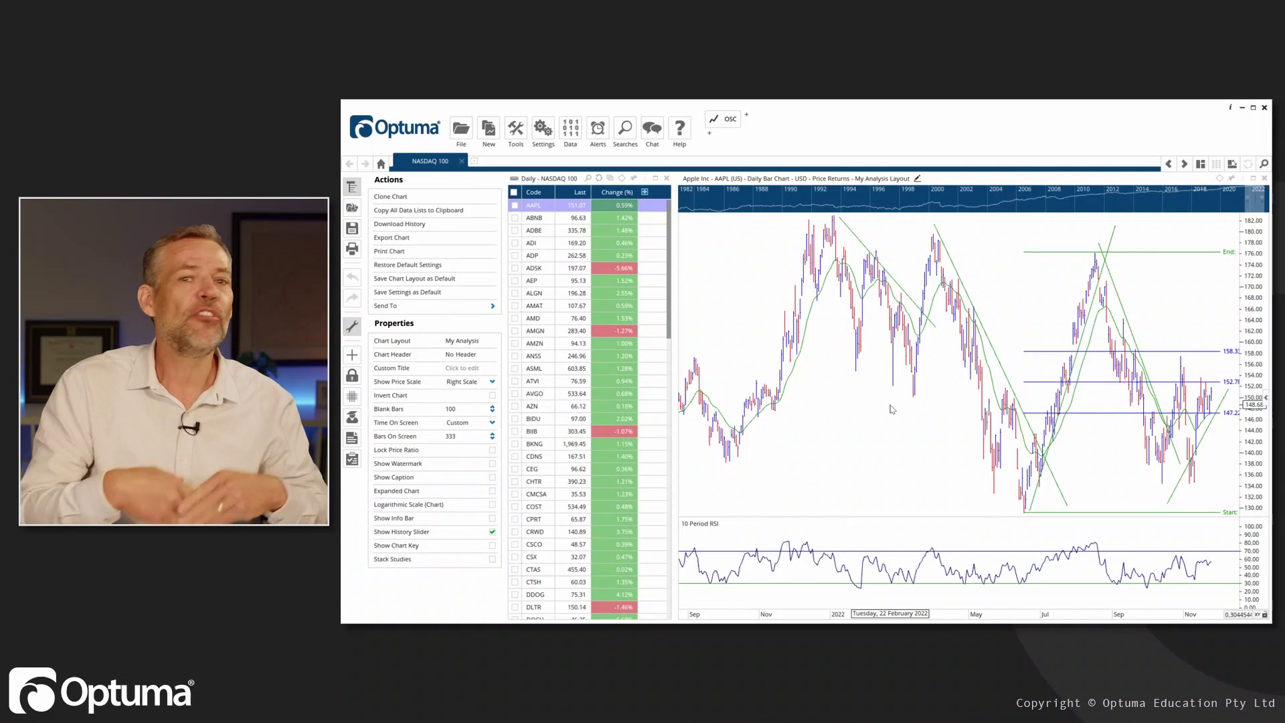
# Step: Switch the linked chart to Airbnb (ABNB), showing only the layout's RSI and moving average
pyautogui.click(538, 221)
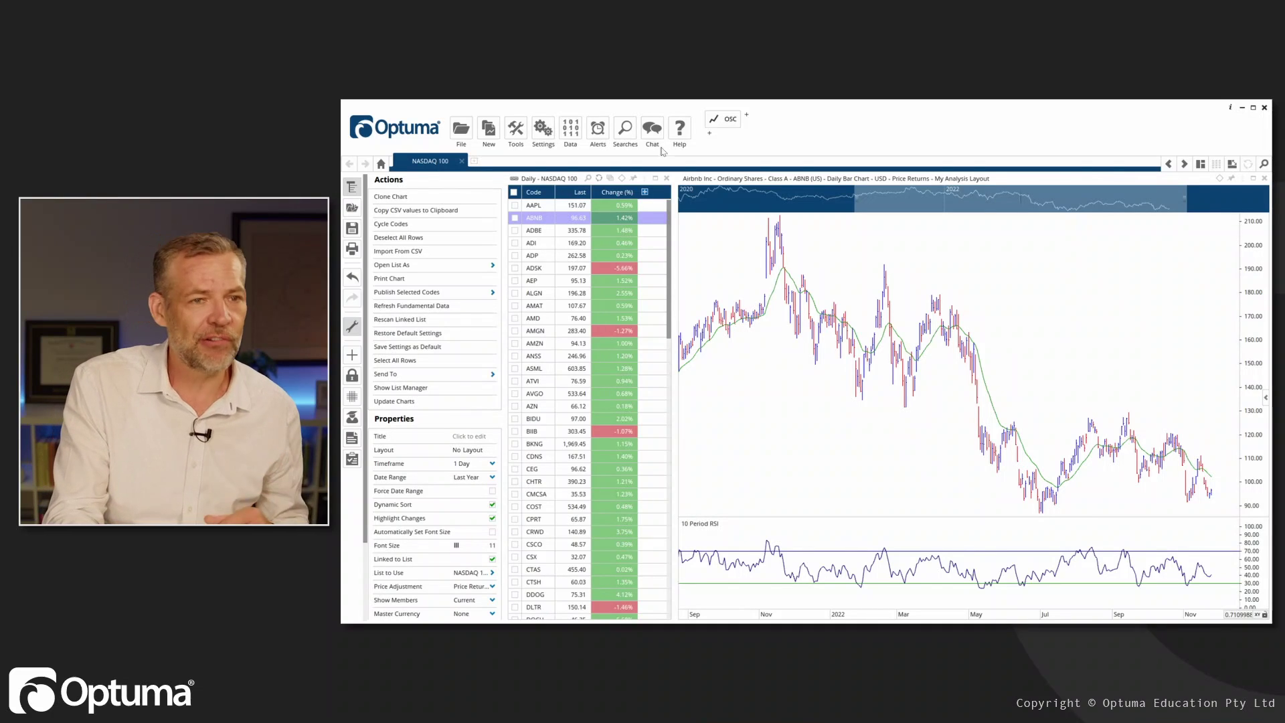
# Step: Draw a Fibonacci retracement on Airbnb from the July low to the August high
pyautogui.rightClick(1013, 278)
pyautogui.moveTo(1029, 272)
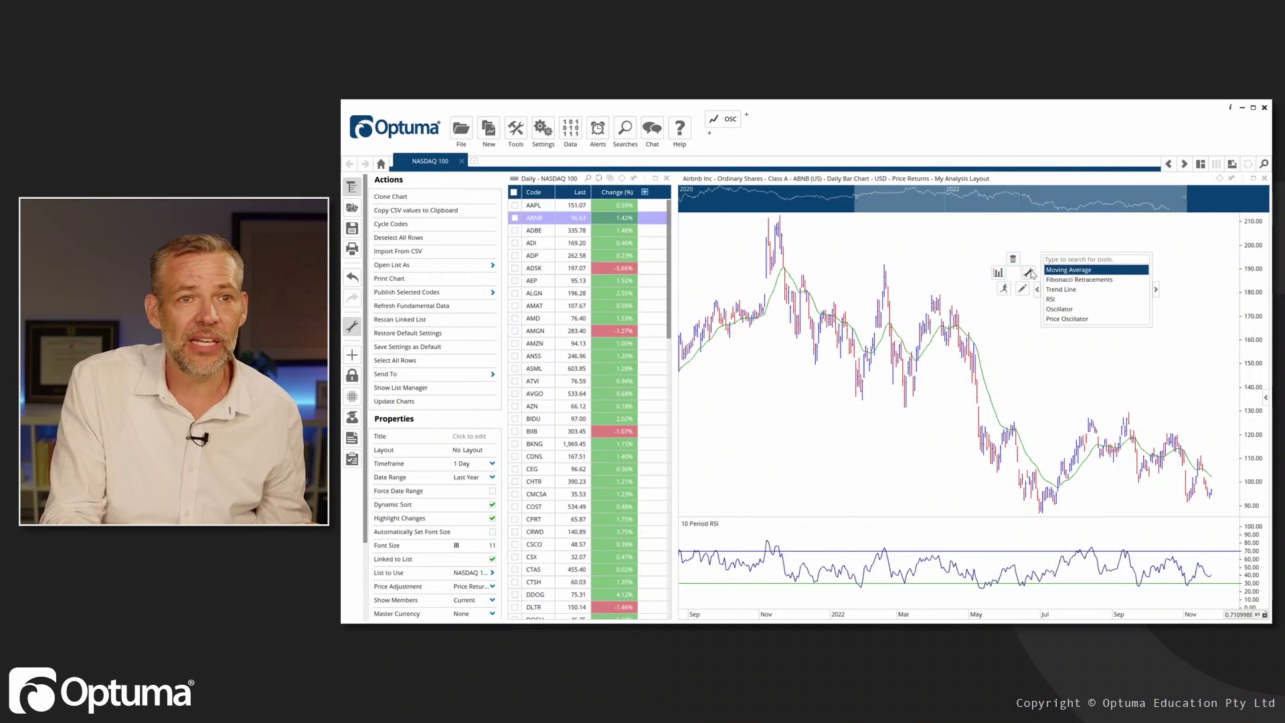
pyautogui.click(1065, 281)
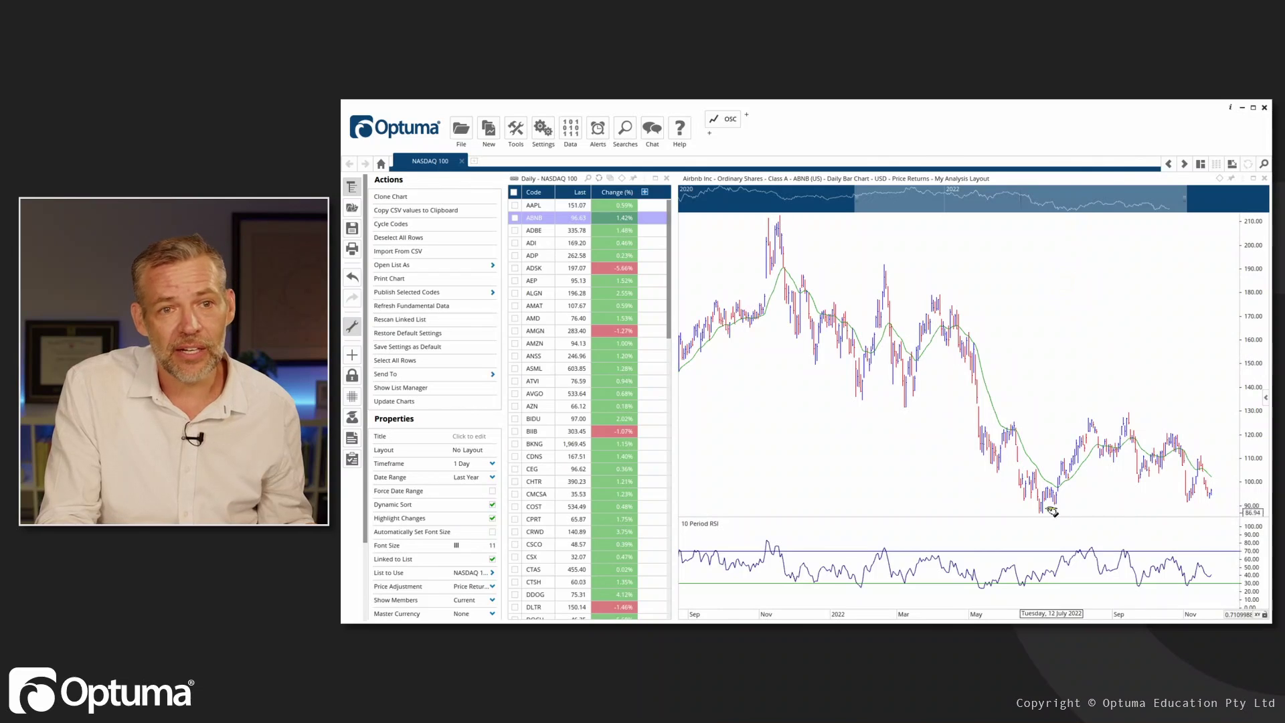
pyautogui.moveTo(1042, 515)
pyautogui.mouseDown()
pyautogui.moveTo(1185, 419)
pyautogui.moveTo(1216, 413)
pyautogui.mouseUp()
# Step: Add a falling trend line across Airbnb's decline, then return the chart to Apple
pyautogui.click(795, 437)
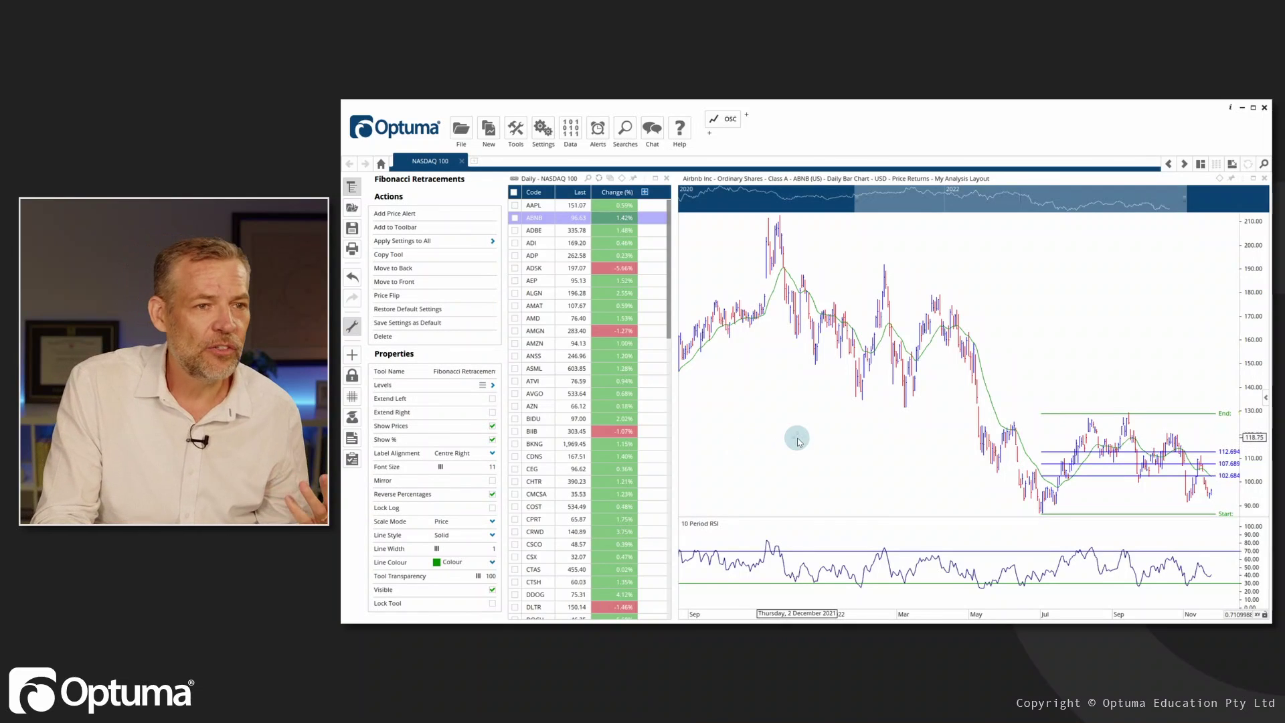
pyautogui.click(848, 453)
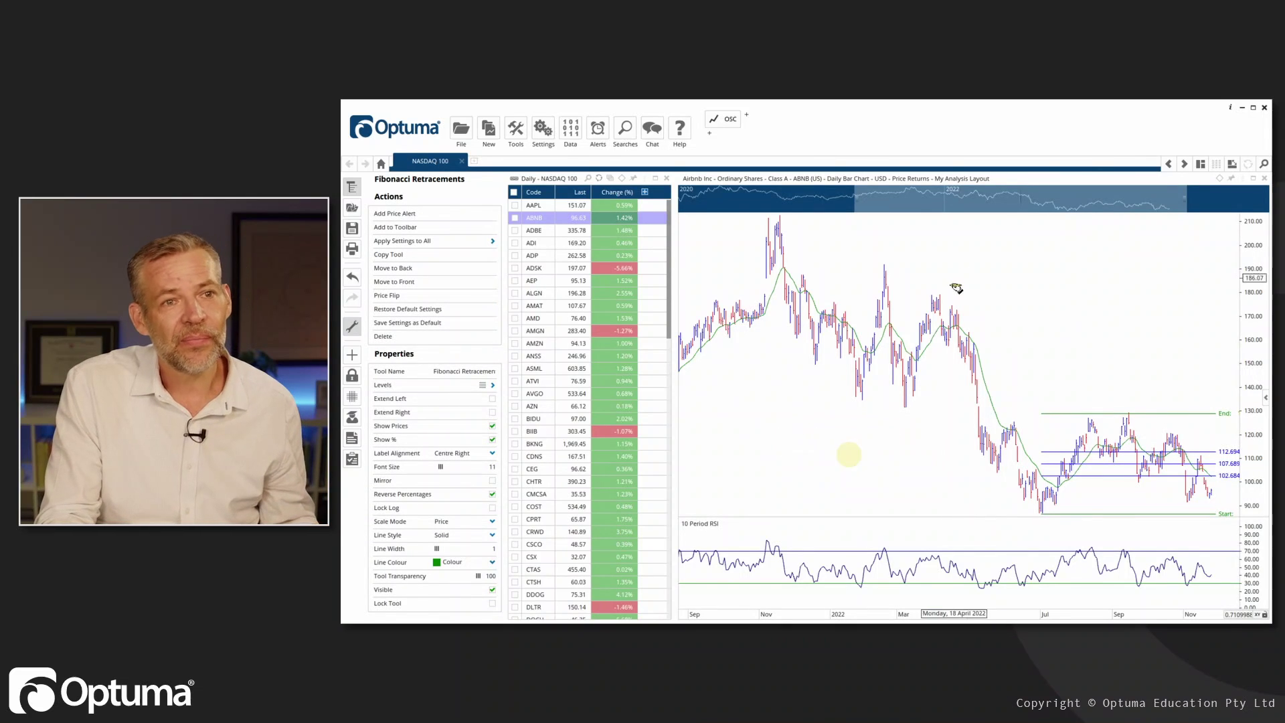
pyautogui.moveTo(949, 286); pyautogui.dragTo(1093, 510)
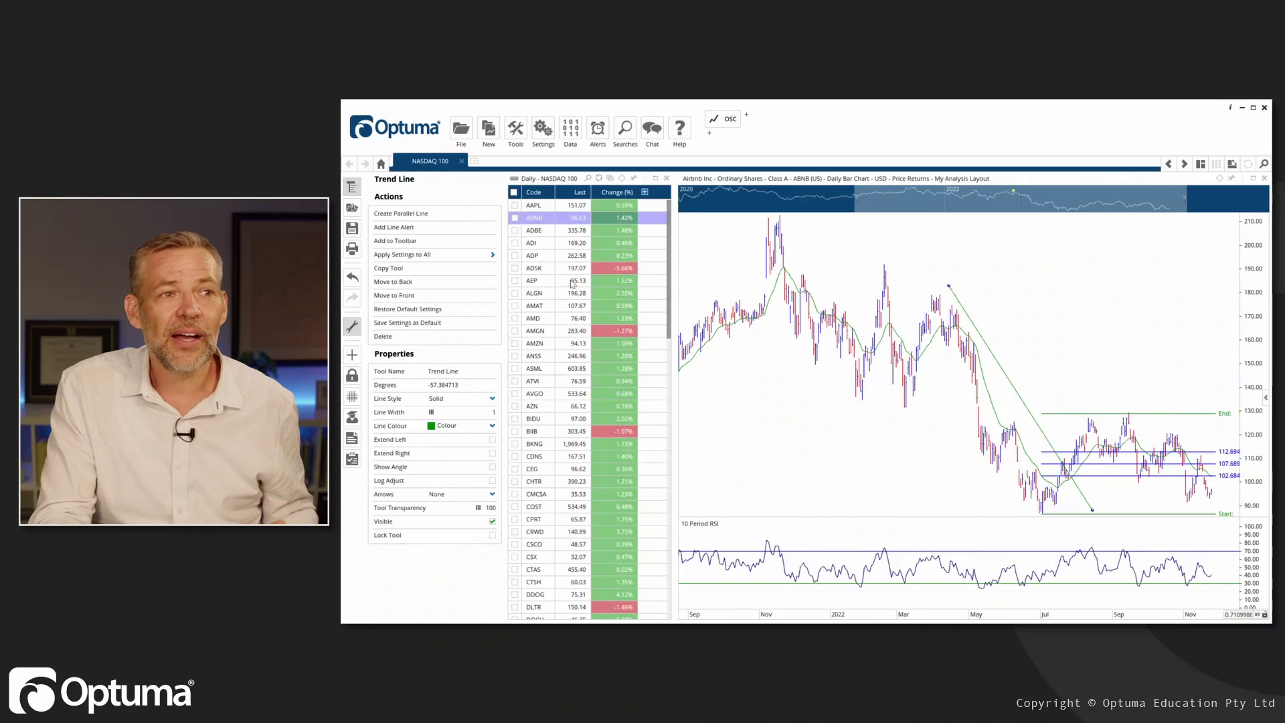
pyautogui.click(534, 206)
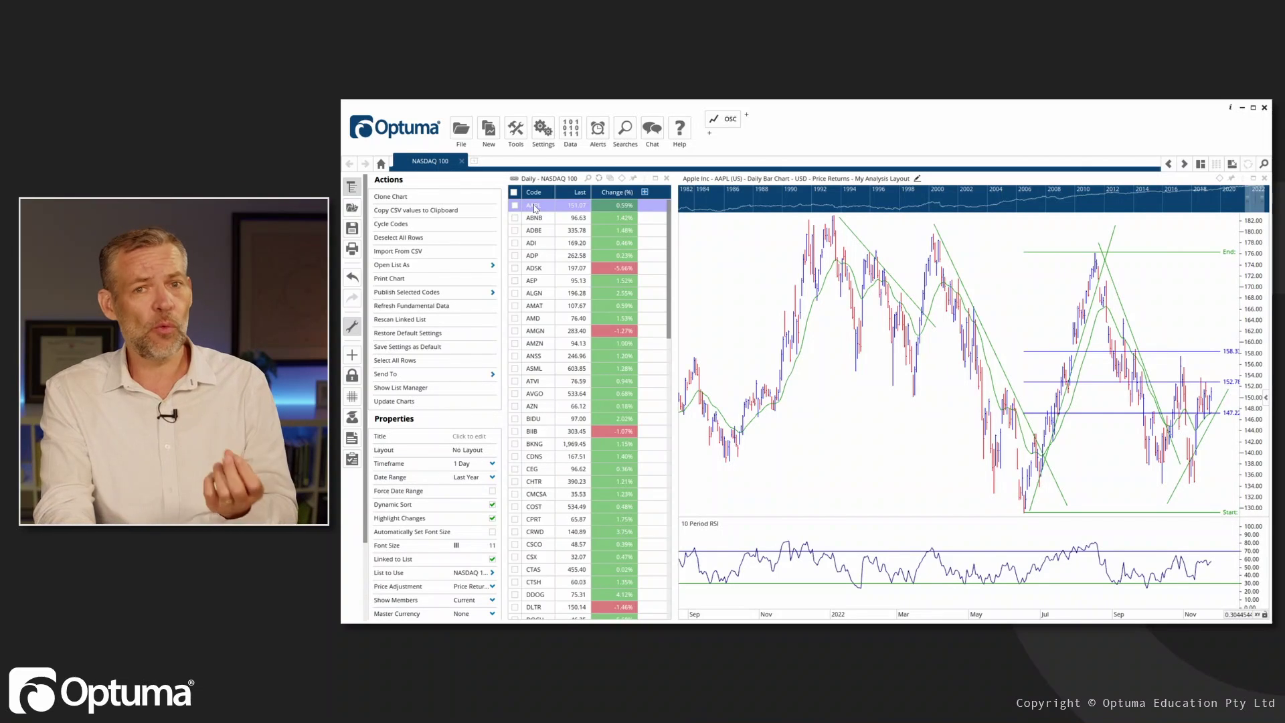
# Step: Step from Airbnb (ABNB) to Adobe (ADBE) in the watchlist, confirming Adobe shows no drawings
pyautogui.click(537, 221)
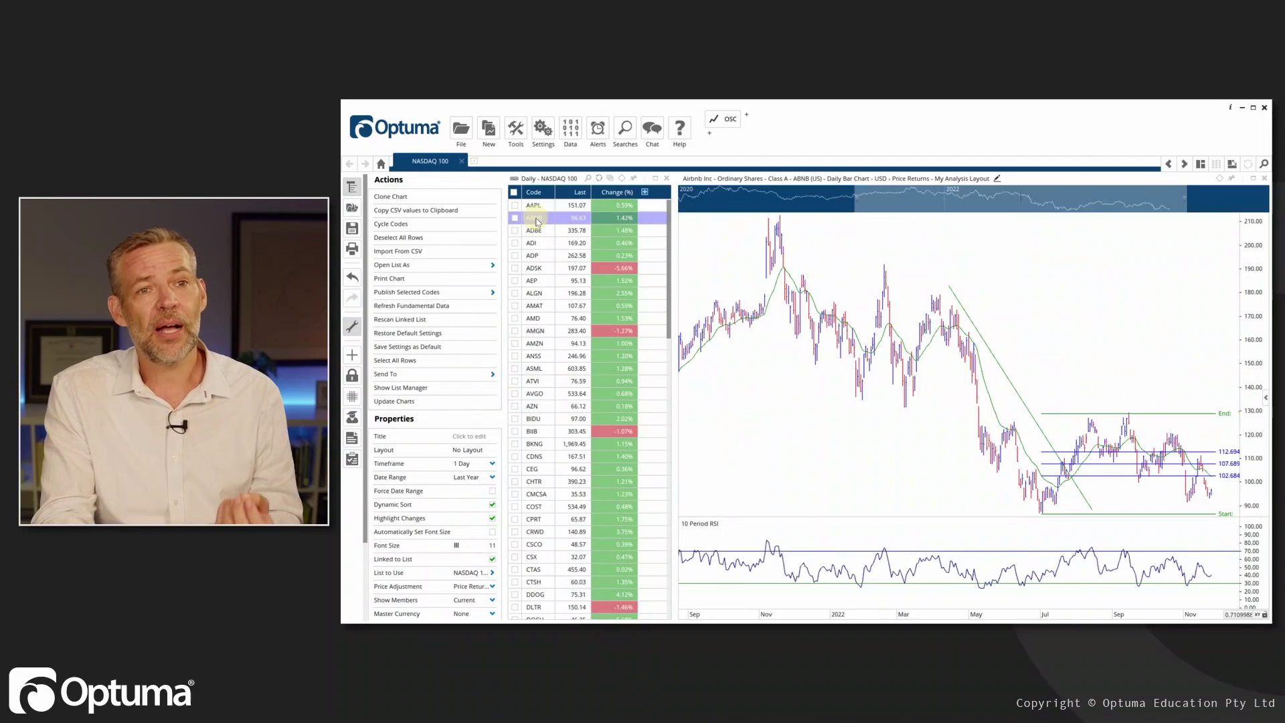
pyautogui.click(537, 232)
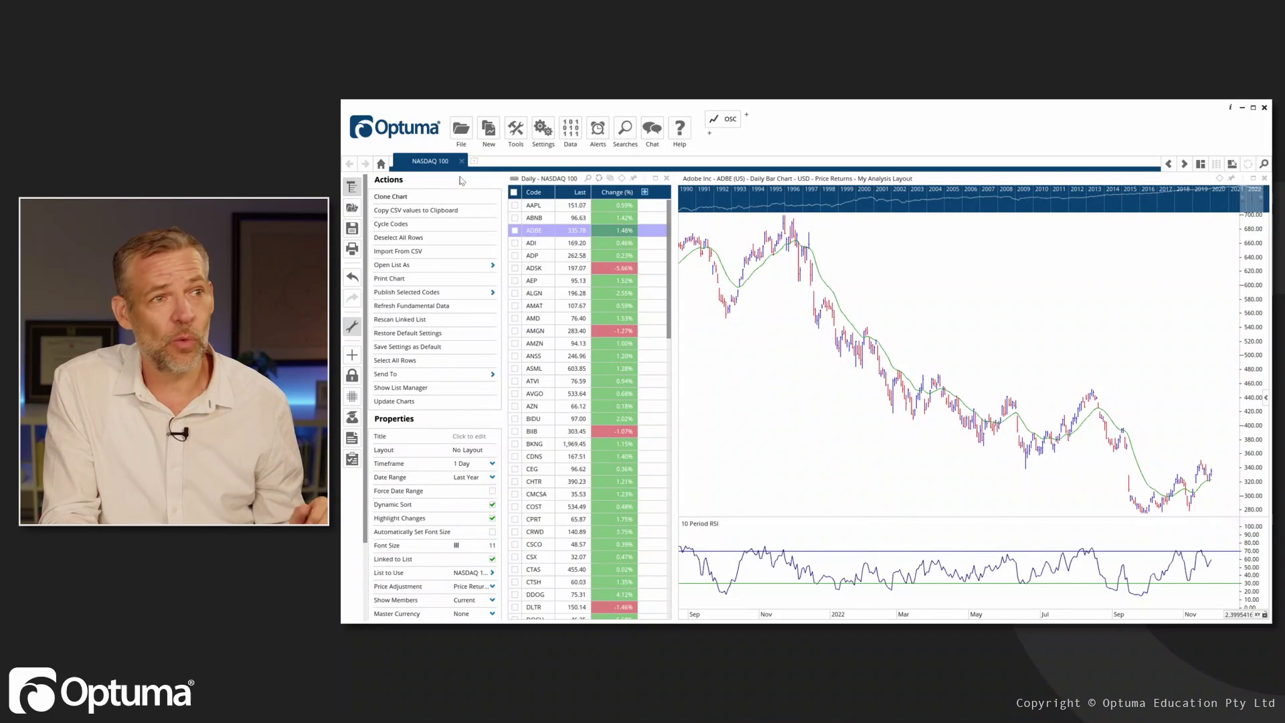
# Step: Close the current workbook, discarding unsaved changes
pyautogui.click(461, 127)
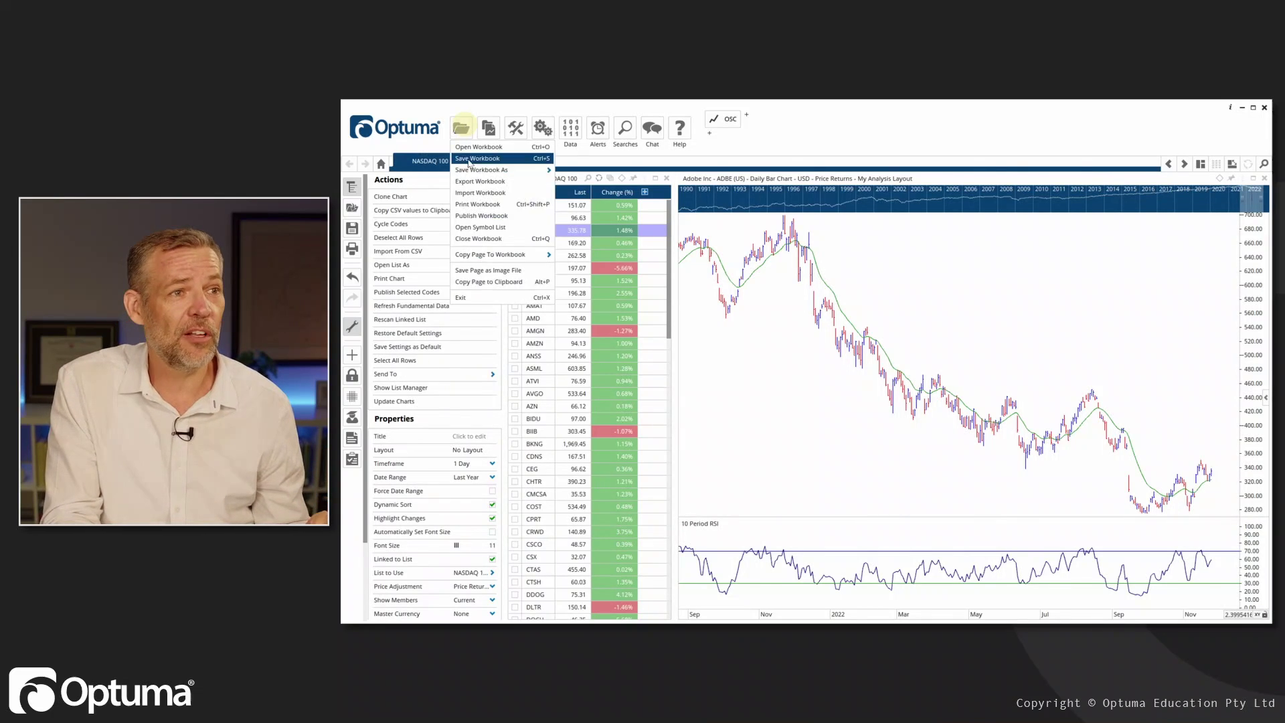
pyautogui.click(487, 238)
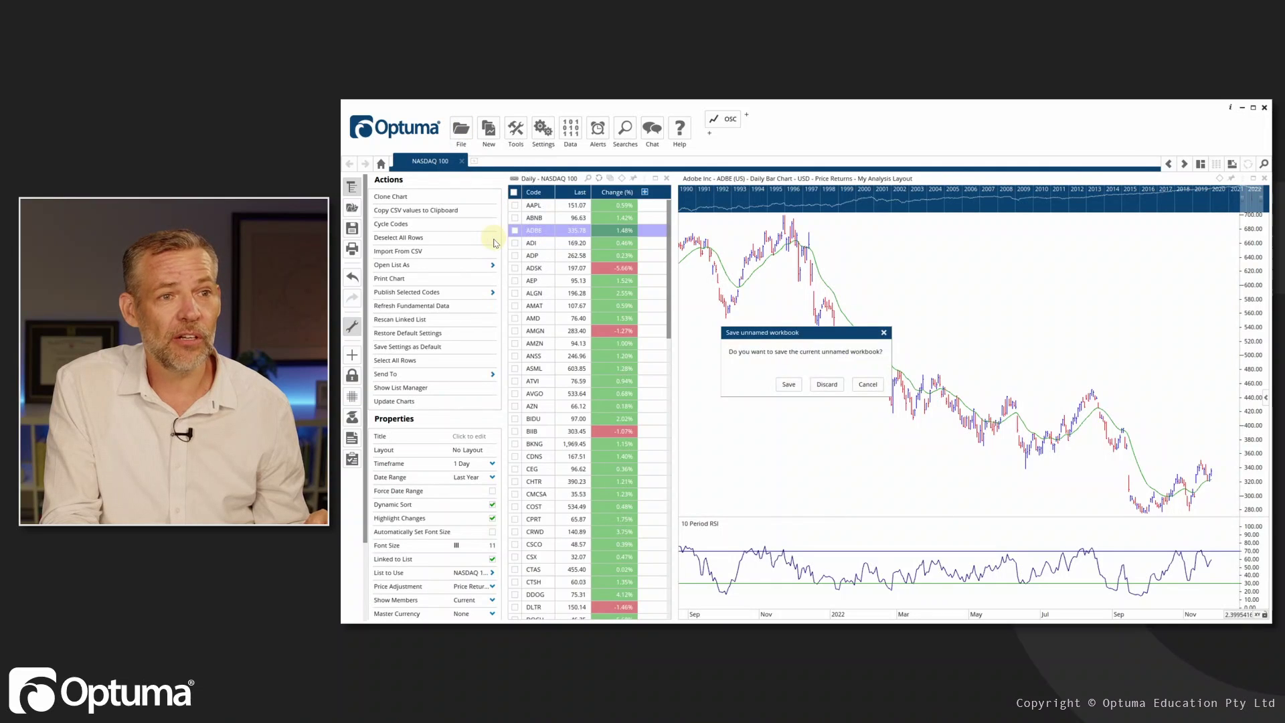
pyautogui.click(826, 386)
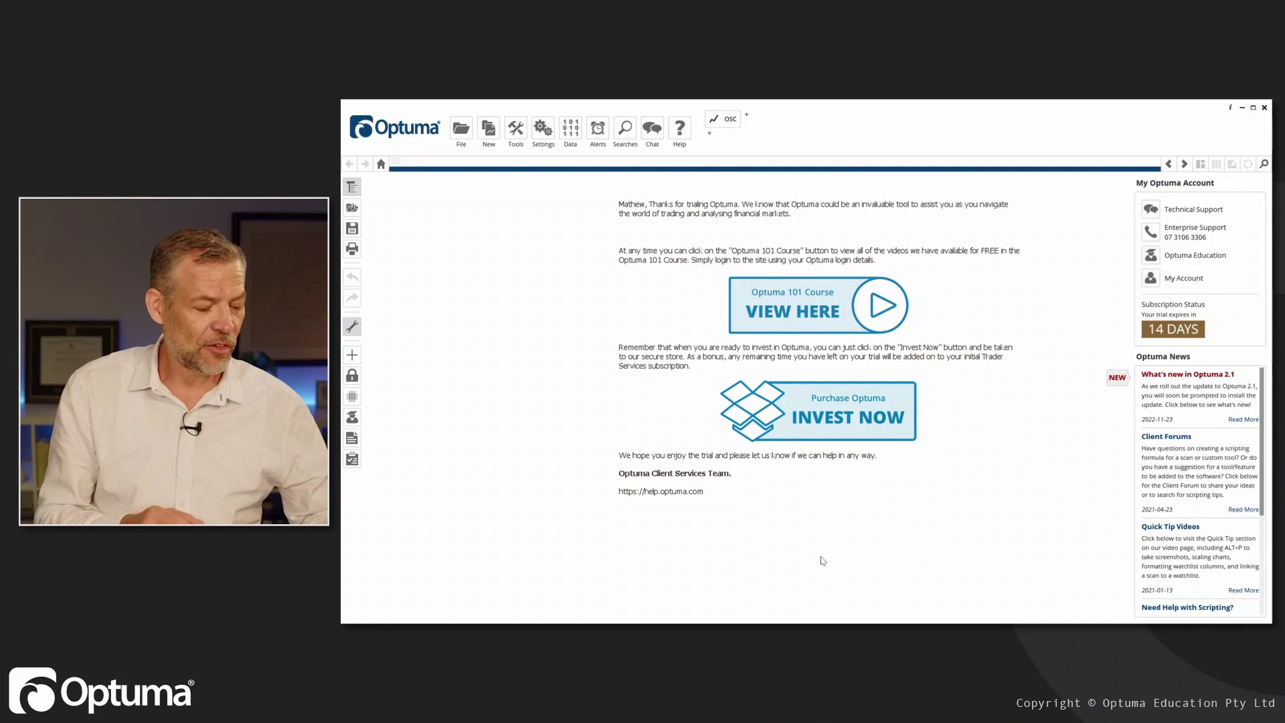
# Step: Open a new daily chart for Apple Inc (AAPL)
pyautogui.hotkey('ctrl', 'n')
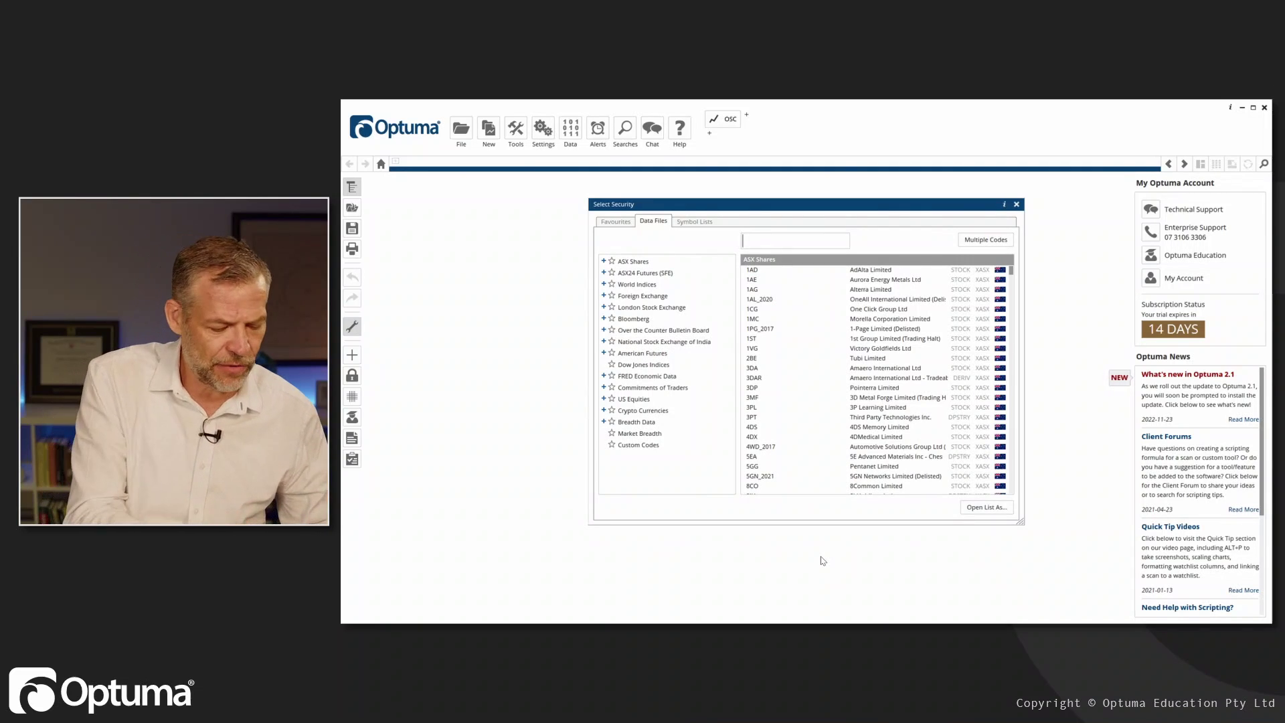
pyautogui.write('aapl')
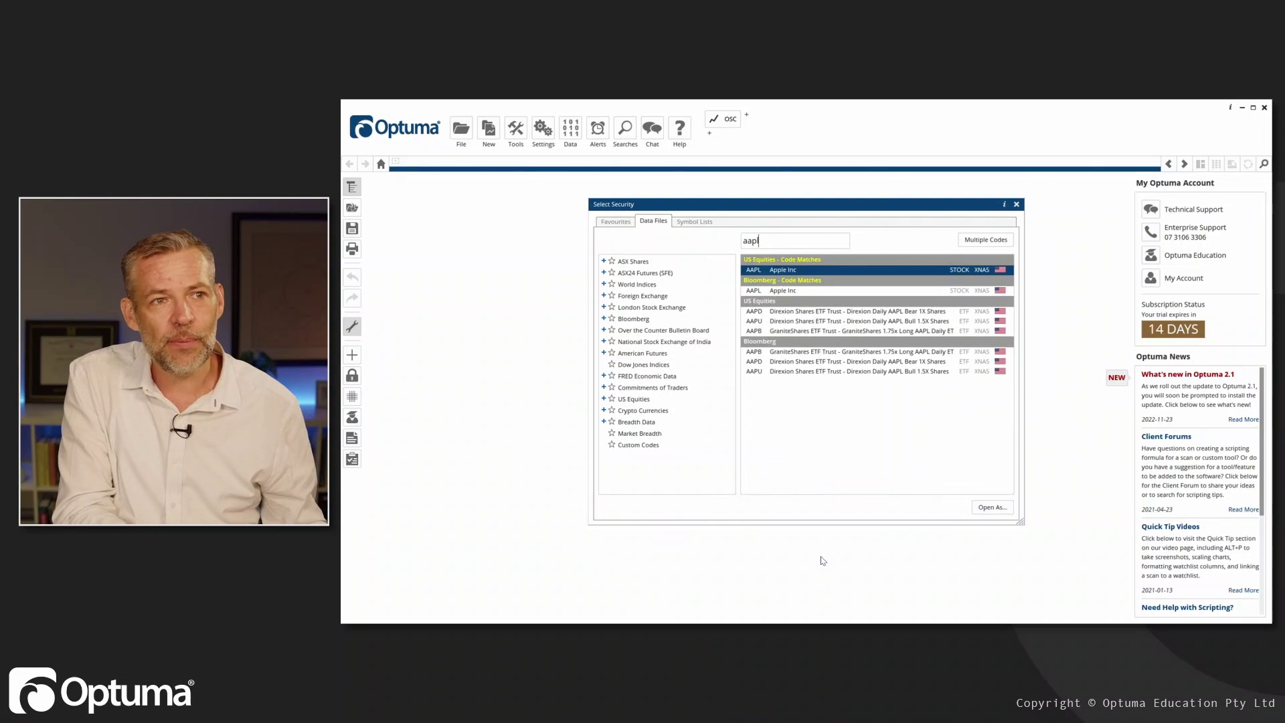
pyautogui.press('Return')
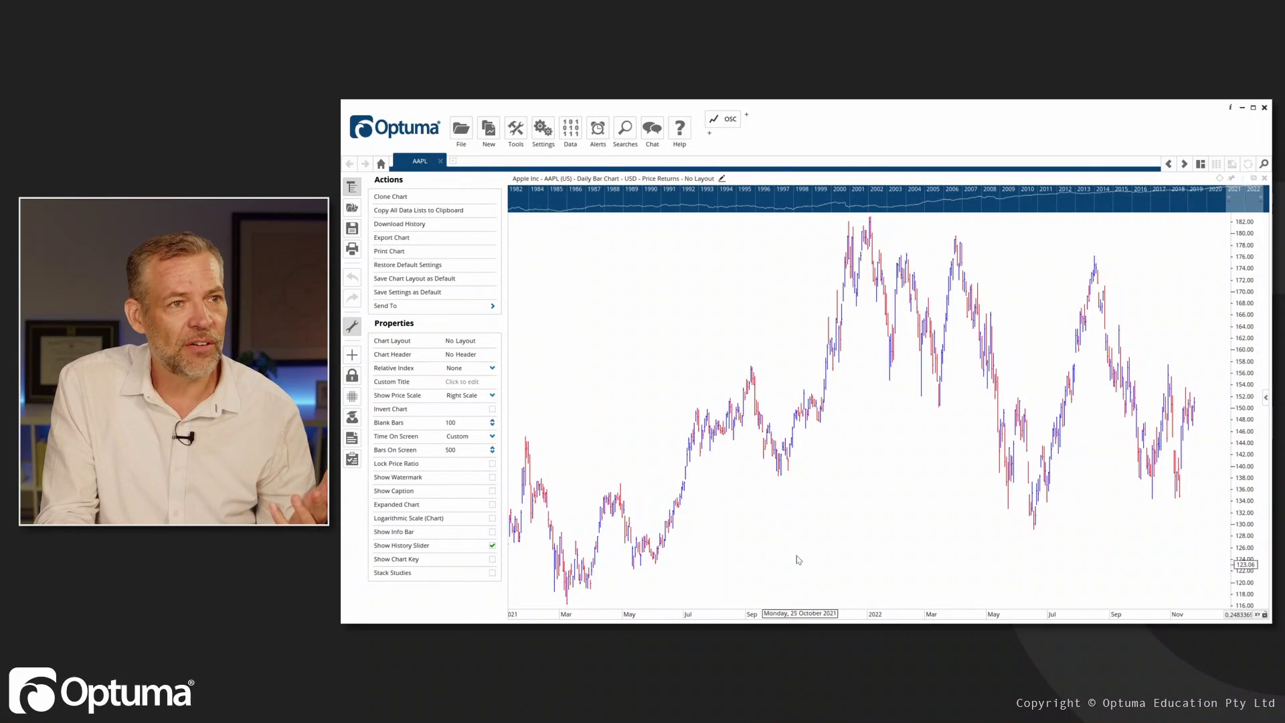
# Step: Apply the saved 'My Analysis' layout to the Apple chart, restoring its trend lines and Fibonacci levels
pyautogui.click(699, 179)
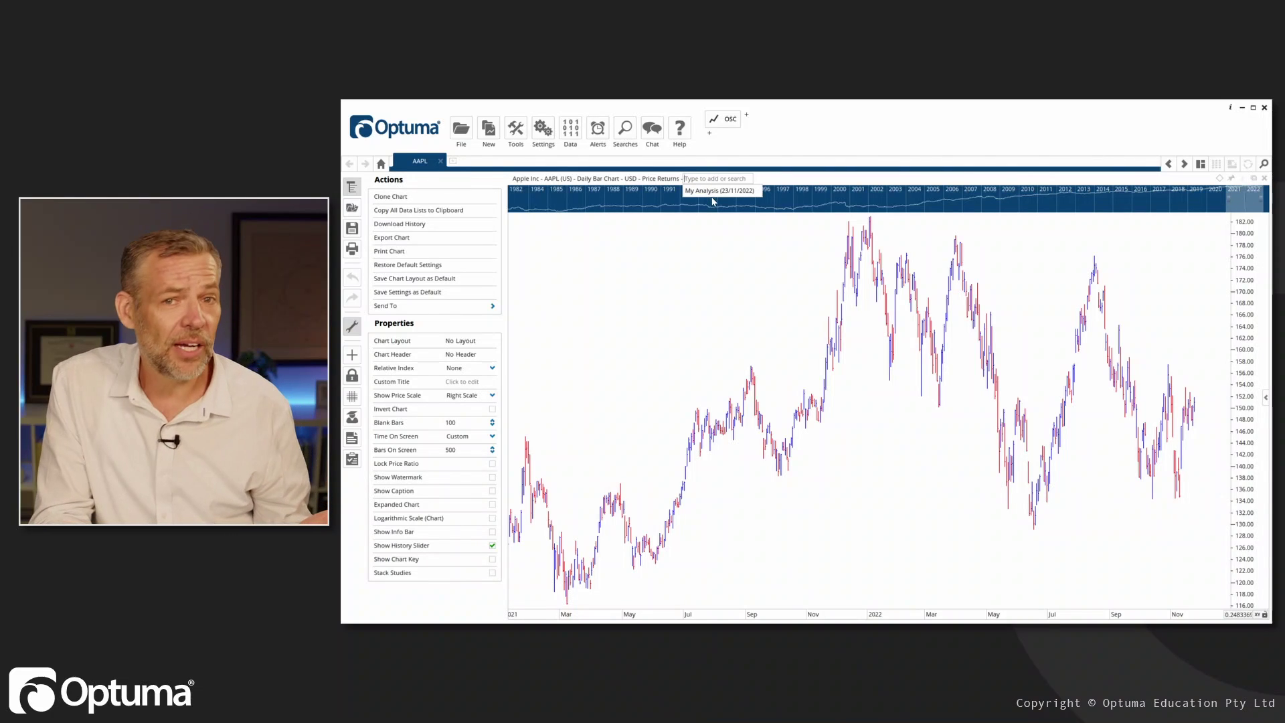
pyautogui.click(713, 191)
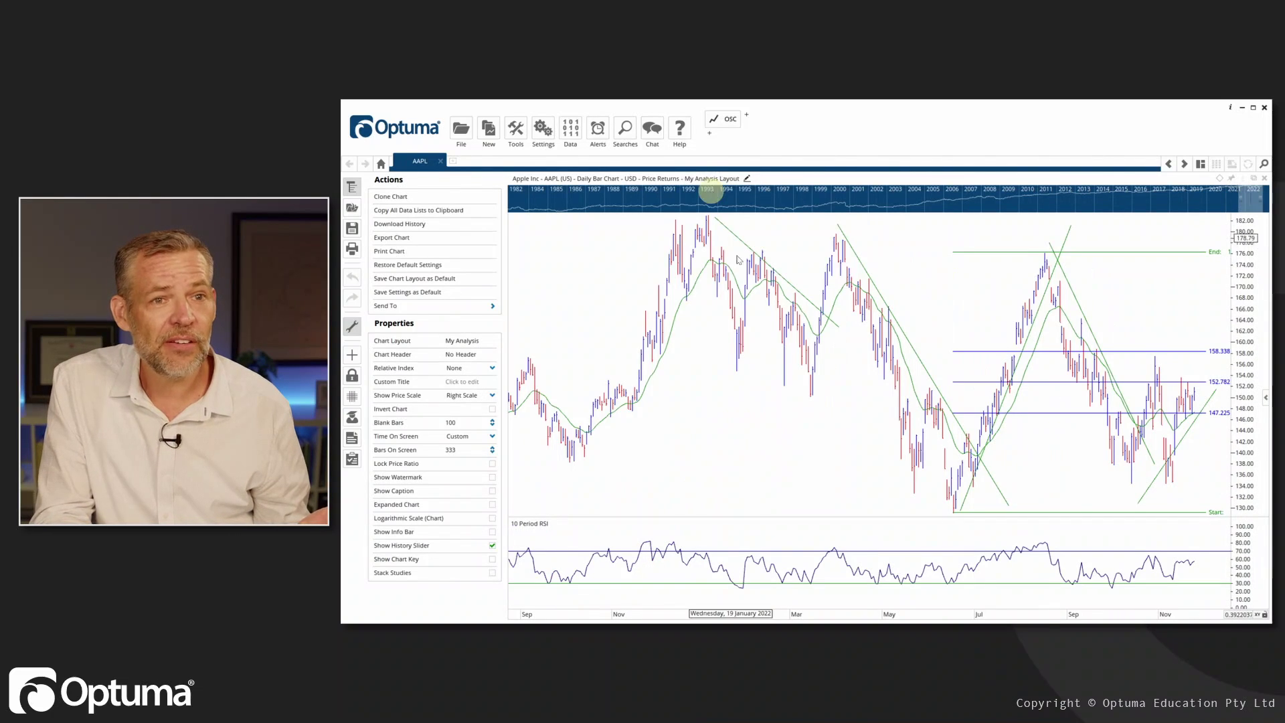
pyautogui.moveTo(733, 302)
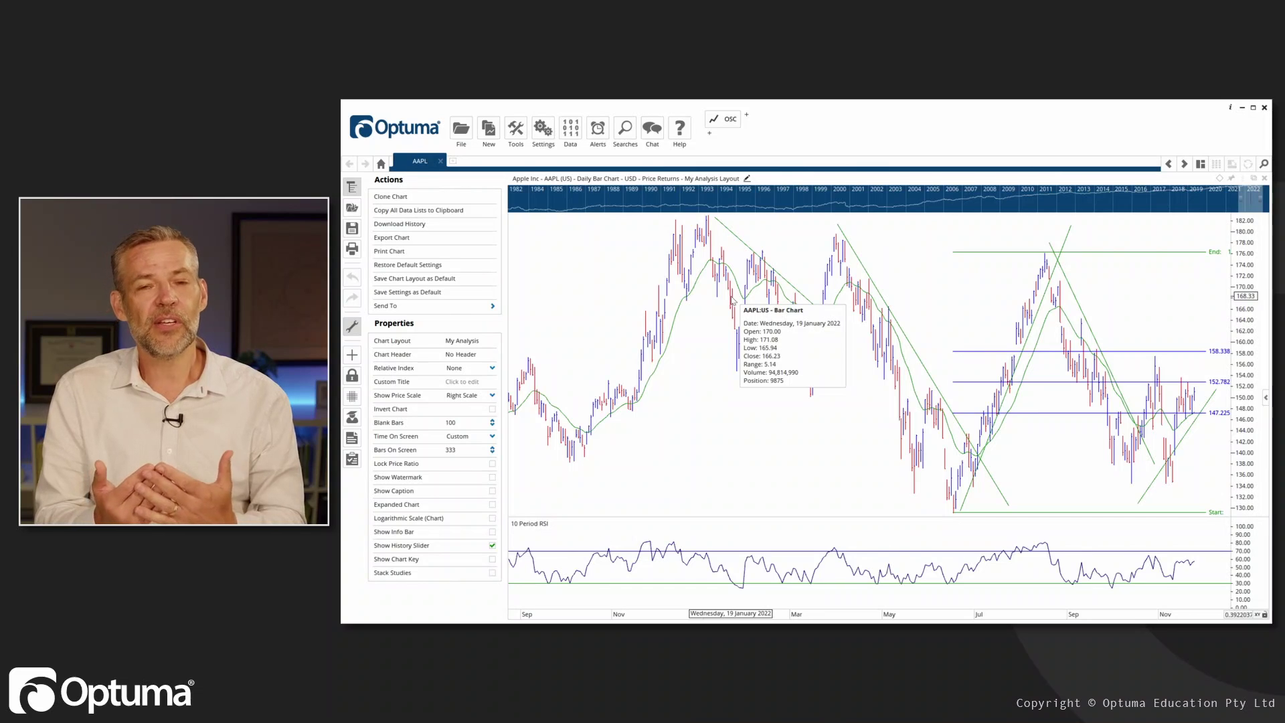